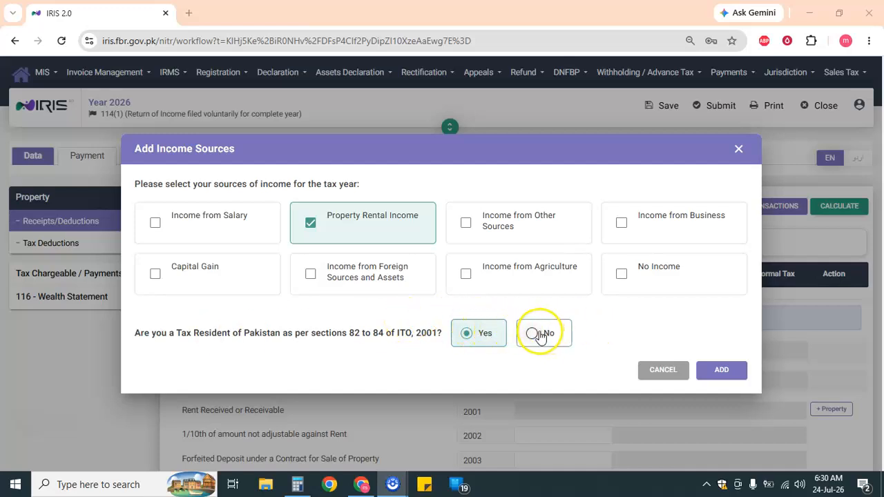
- Add the selected Property Rental Income source to the return and open the property receipts and deductions section
left_click(729, 370)
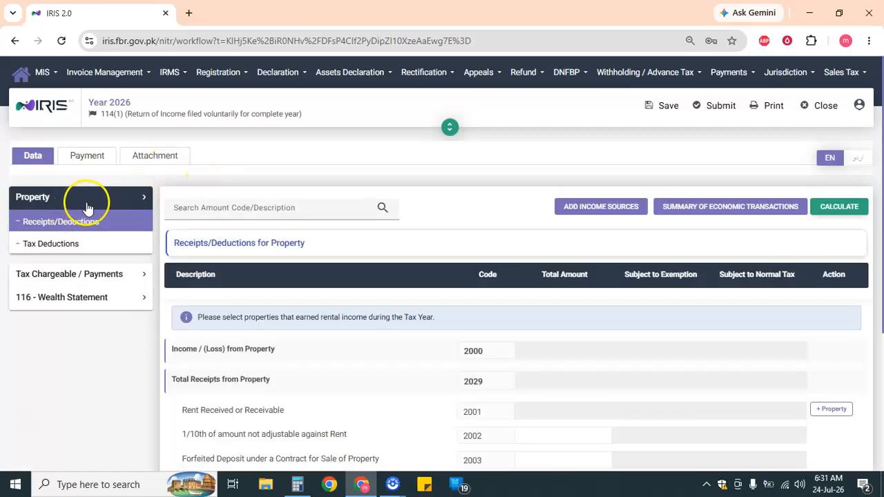
left_click(142, 199)
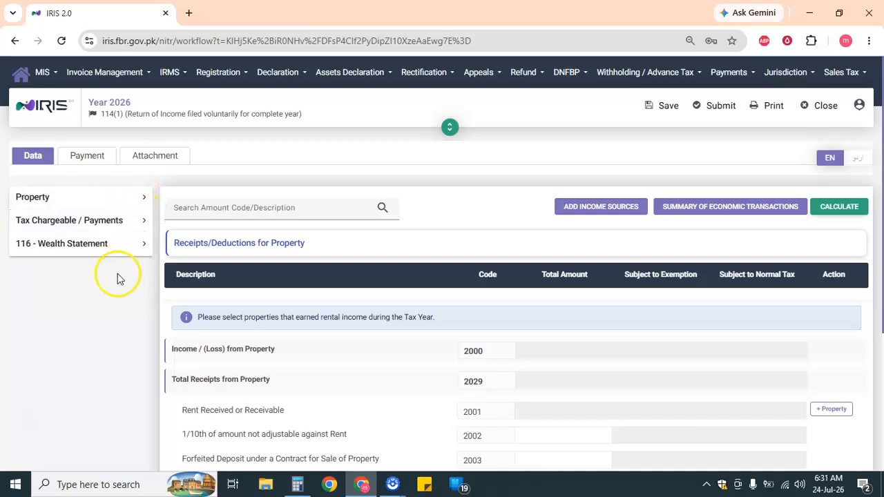
left_click(134, 200)
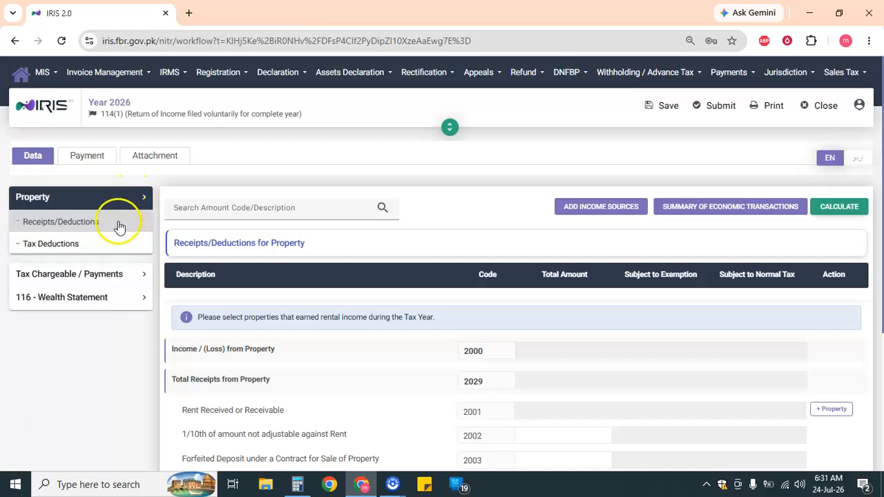
left_click(119, 223)
scroll(387, 336, "down", 3)
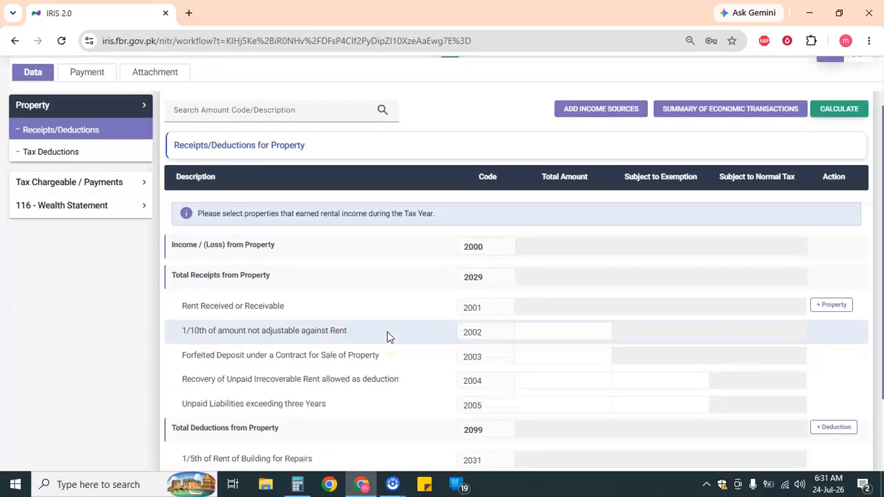
left_click(229, 316)
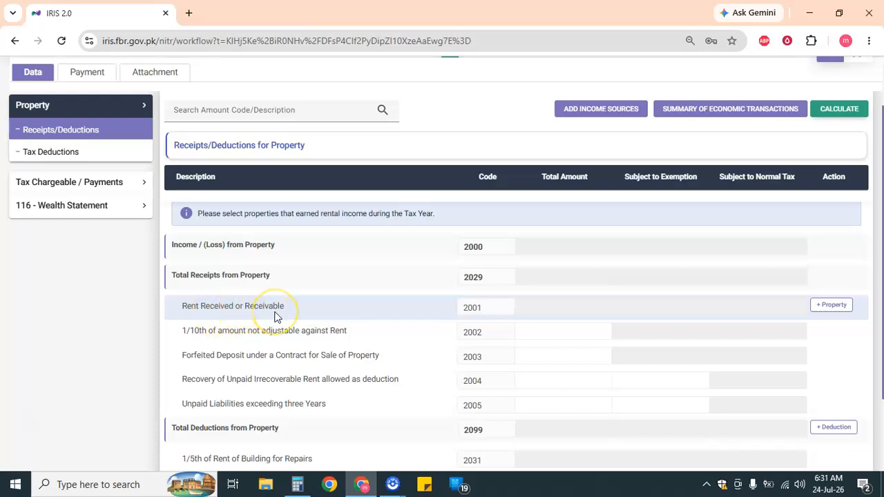
- Add the second listed property as a rent entry under Rent Received or Receivable
left_click(546, 311)
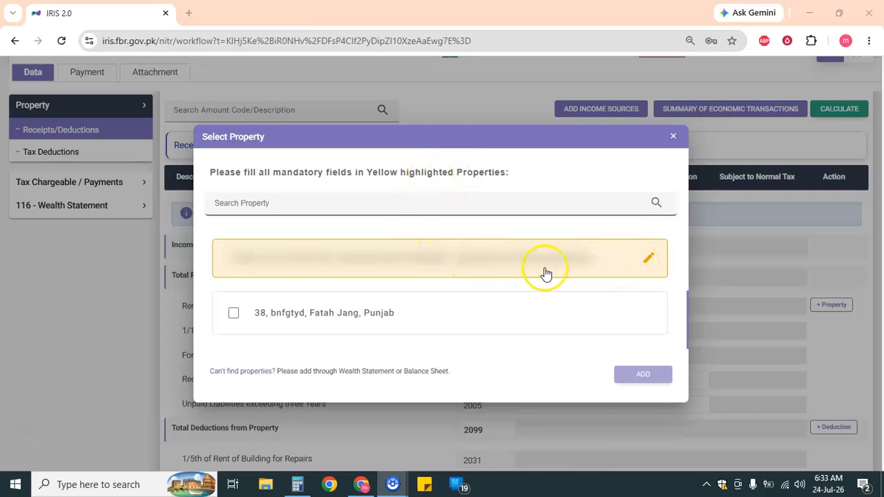
left_click(235, 315)
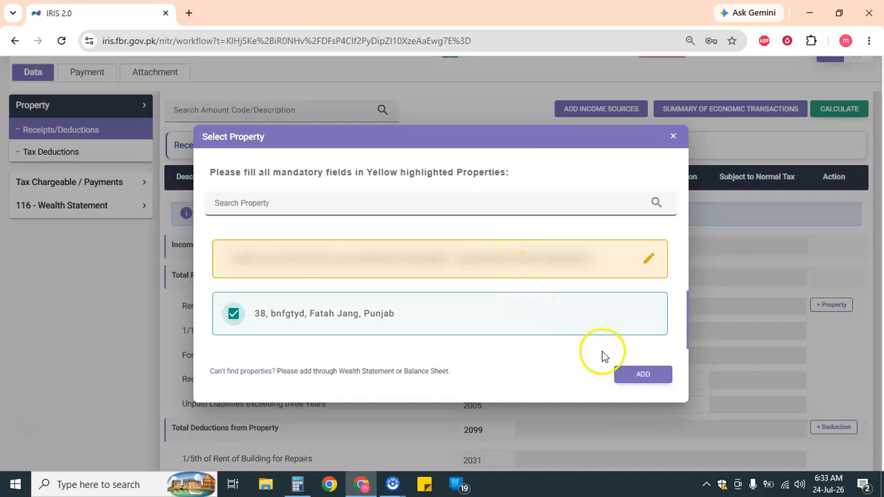
left_click(649, 376)
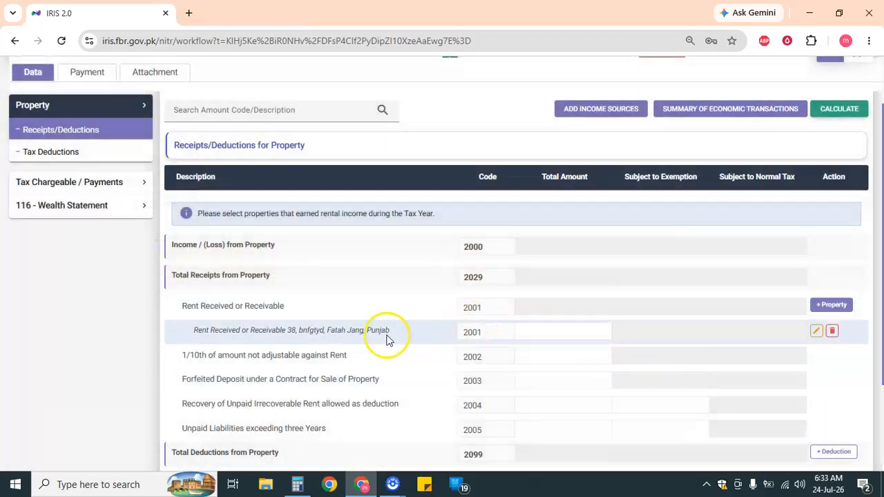
- Set the added property's rent received or receivable to 600,000 and calculate the return
left_click(558, 332)
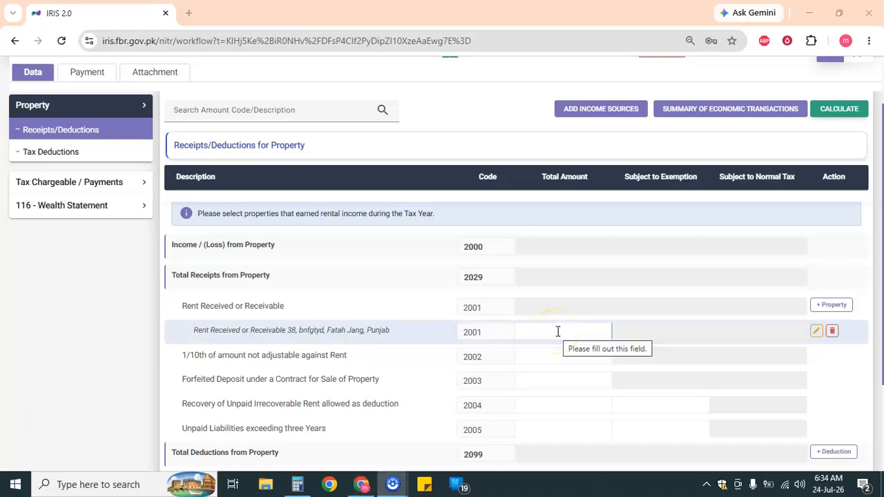
left_click(550, 331)
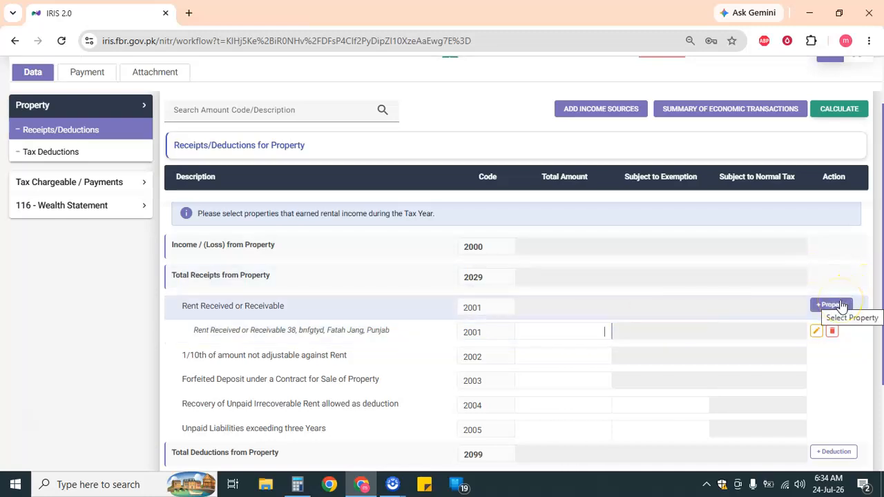
left_click(578, 332)
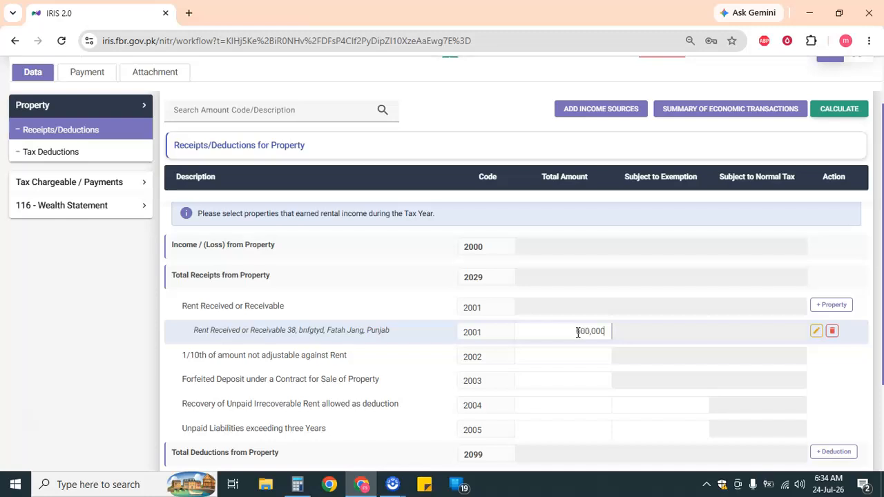
left_click(838, 112)
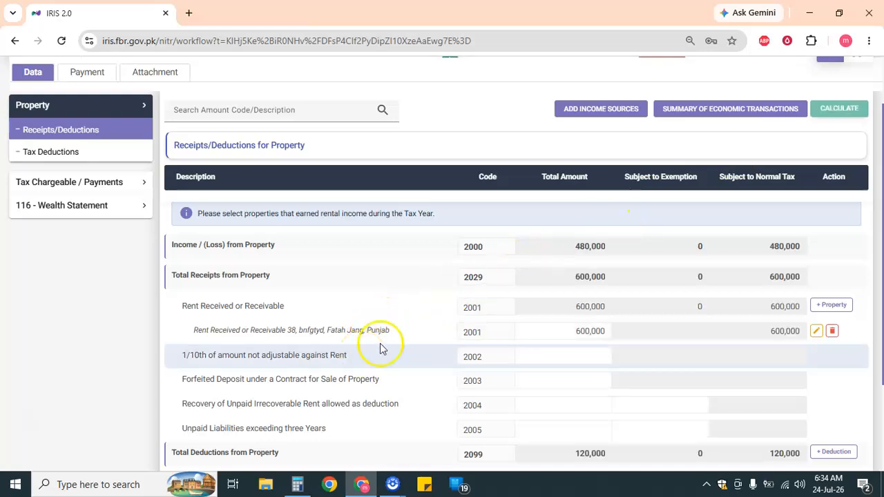
- Review the calculated property receipts, the one-fifth repair deduction and the tax chargeable computations
left_click(580, 324)
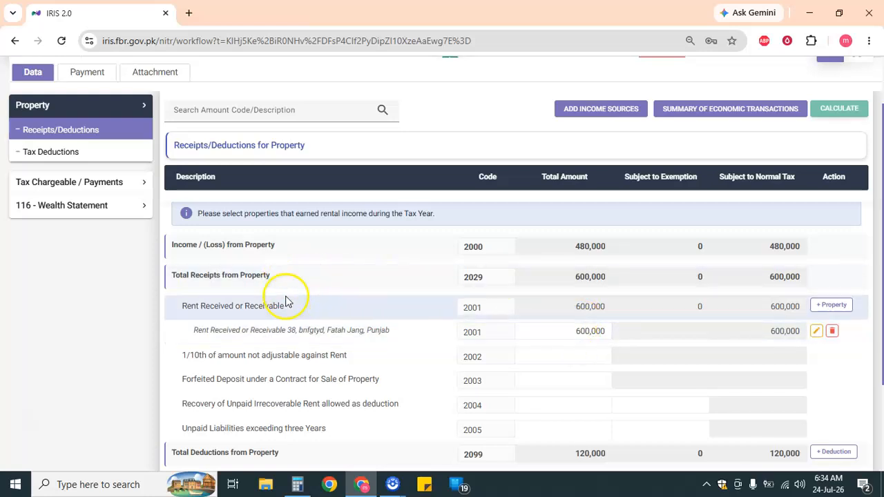
scroll(377, 382, "down", 3)
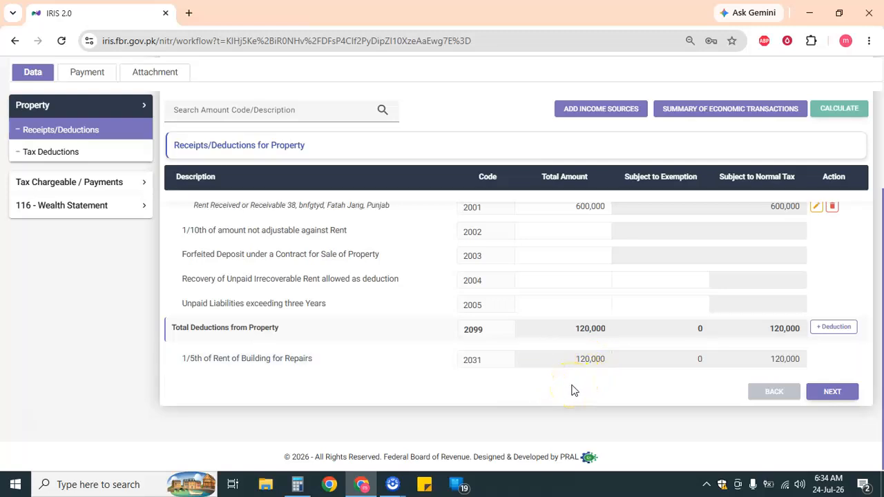
scroll(572, 391, "up", 5)
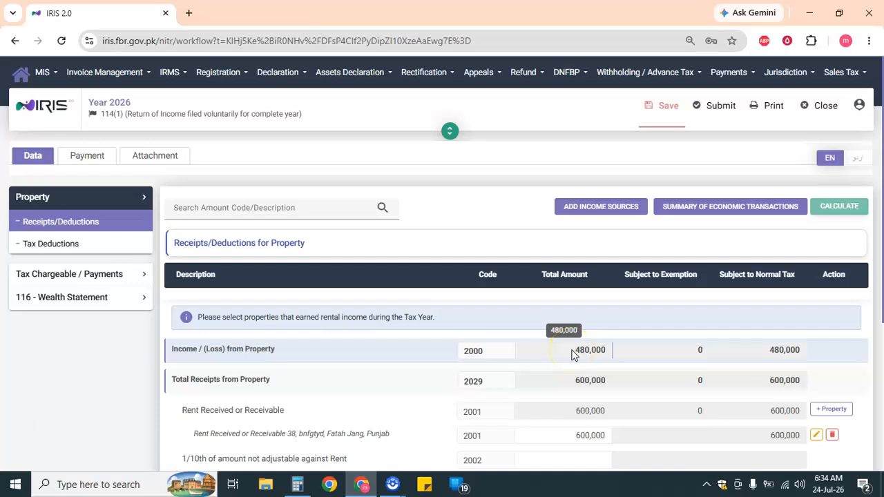
scroll(571, 355, "down", 2)
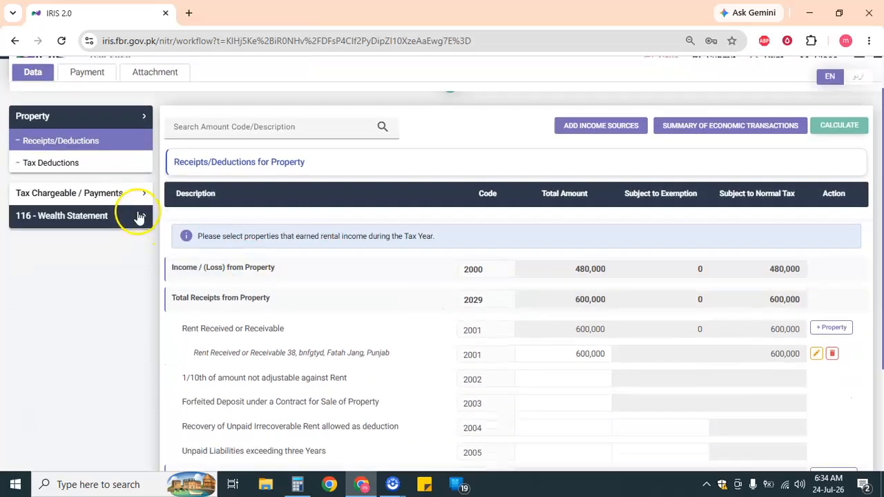
left_click(124, 202)
left_click(121, 228)
scroll(402, 311, "down", 3)
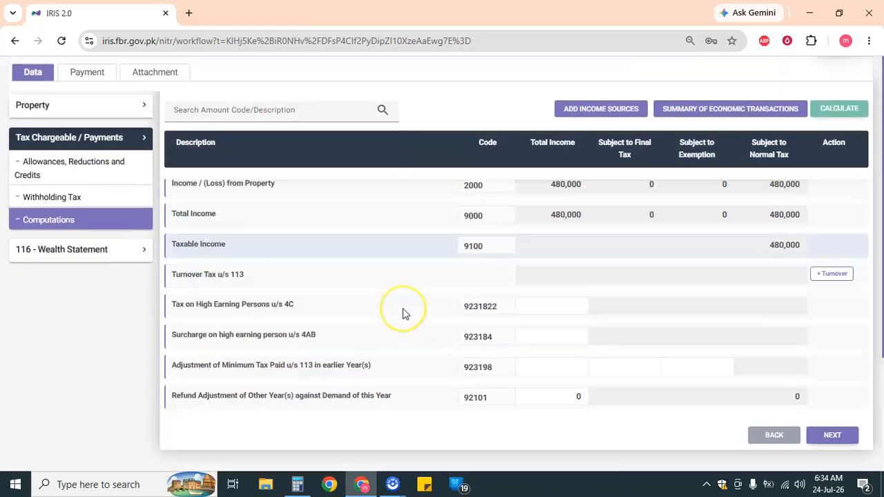
scroll(402, 312, "up", 3)
- Recalculate the return with the property's rent set to 1,200,000 and review the resulting tax computations
left_click(101, 198)
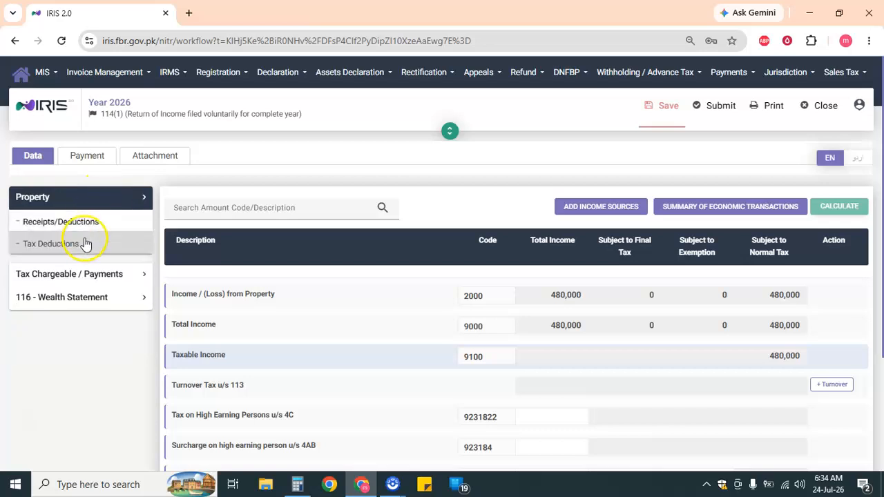
left_click(86, 250)
left_click(73, 221)
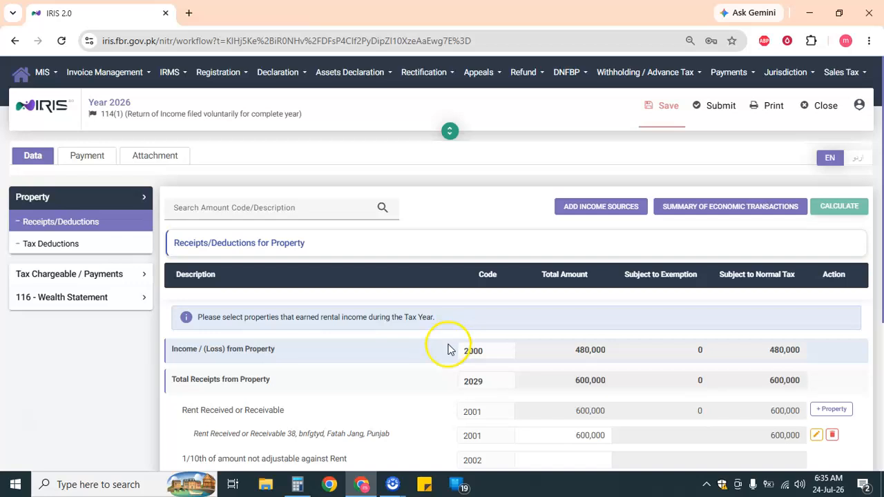
double_click(586, 435)
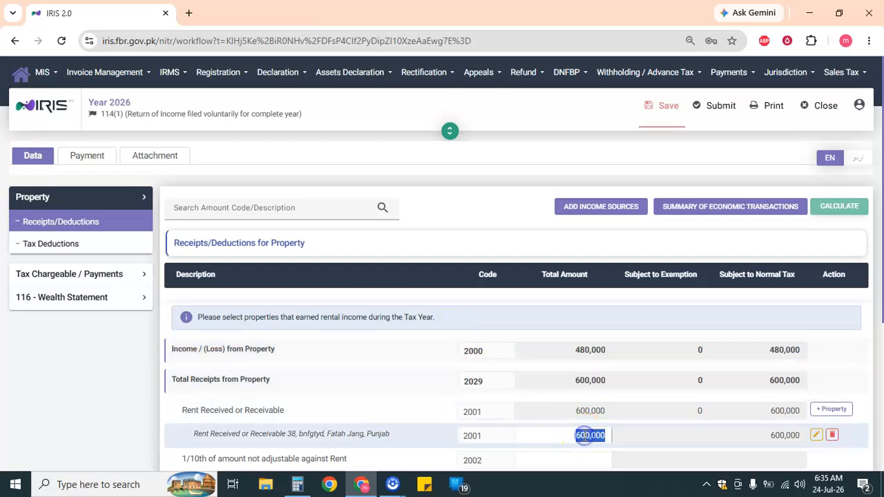
type("12")
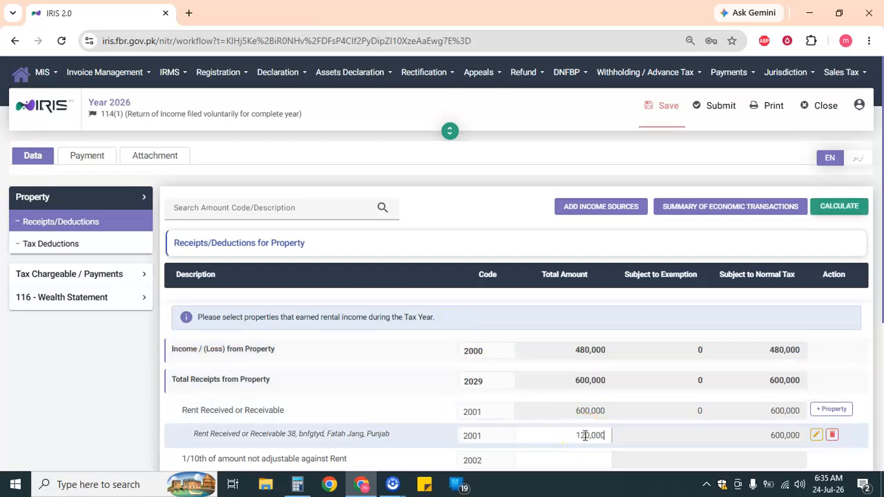
left_click(839, 209)
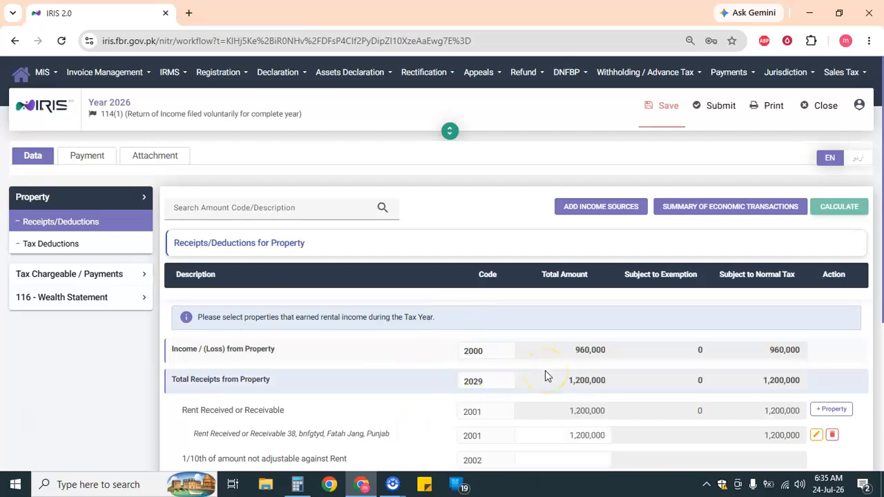
left_click(82, 273)
left_click(81, 311)
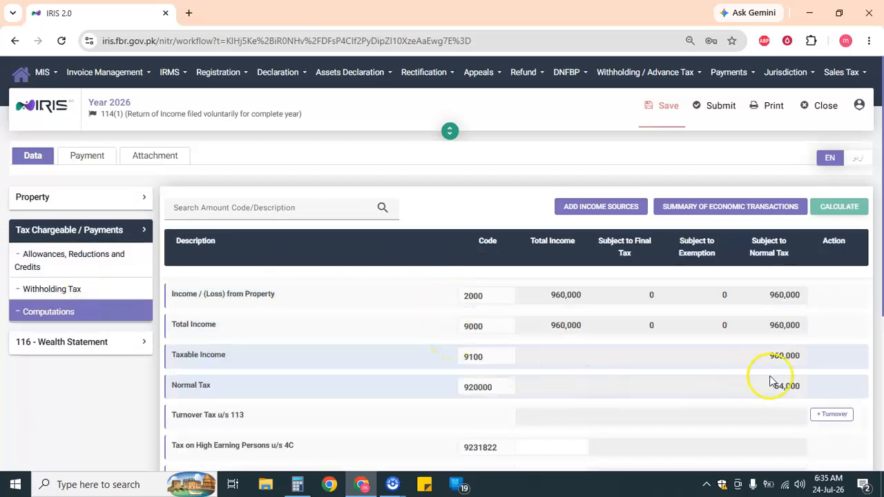
scroll(786, 395, "down", 5)
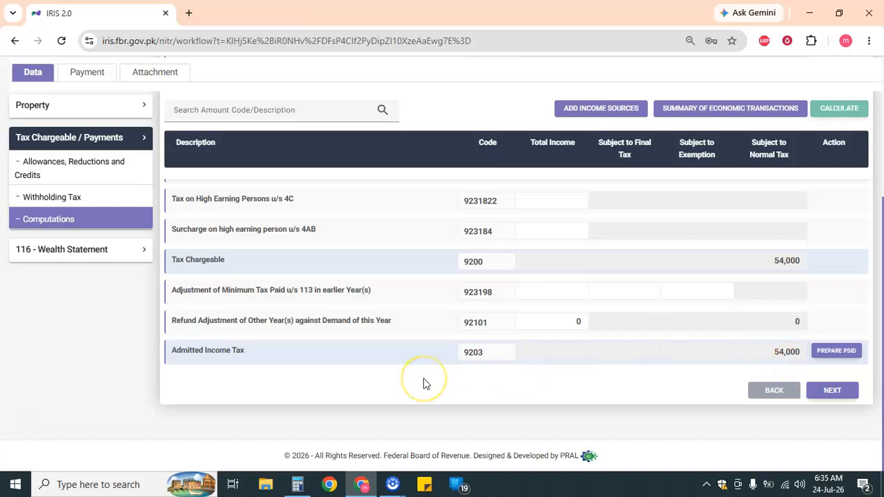
scroll(425, 384, "up", 5)
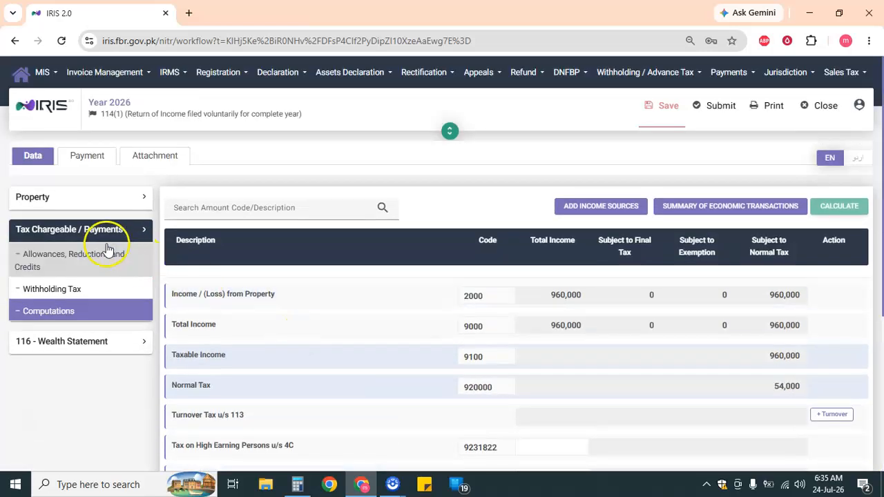
- Set the property's rent received or receivable back to 600,000 and recalculate the return
left_click(99, 198)
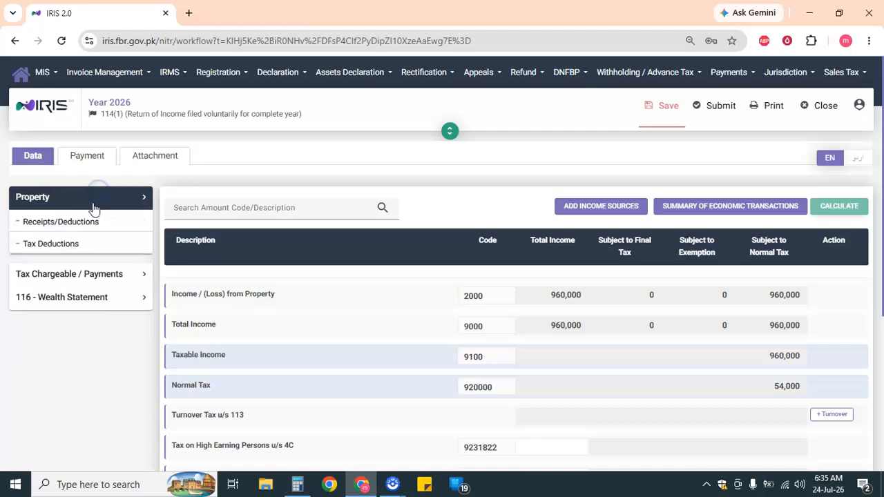
left_click(88, 230)
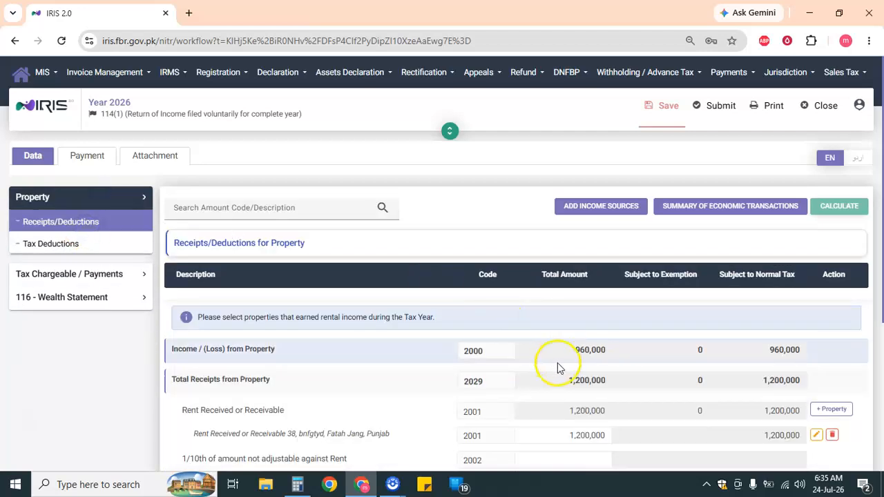
double_click(574, 434)
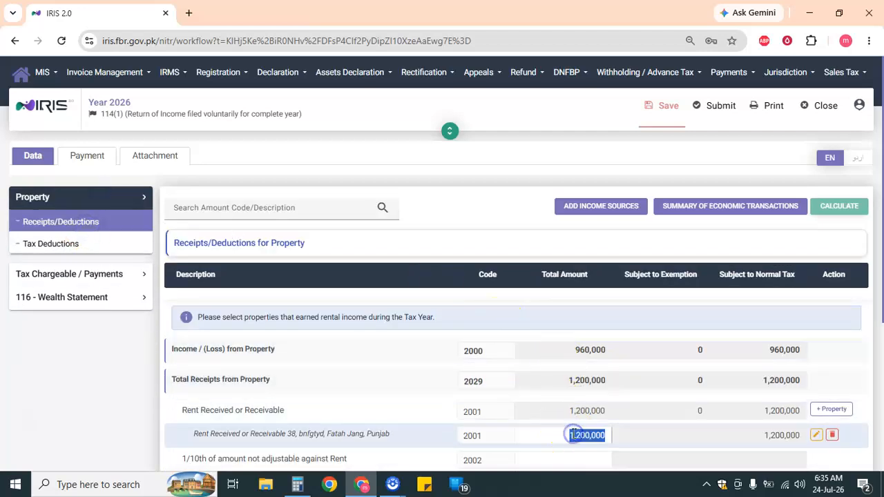
type("60")
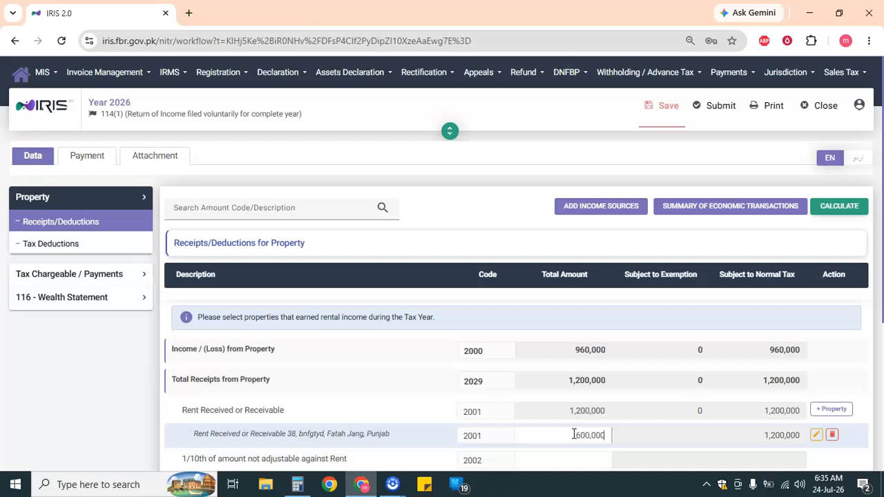
type("0,000")
left_click(847, 205)
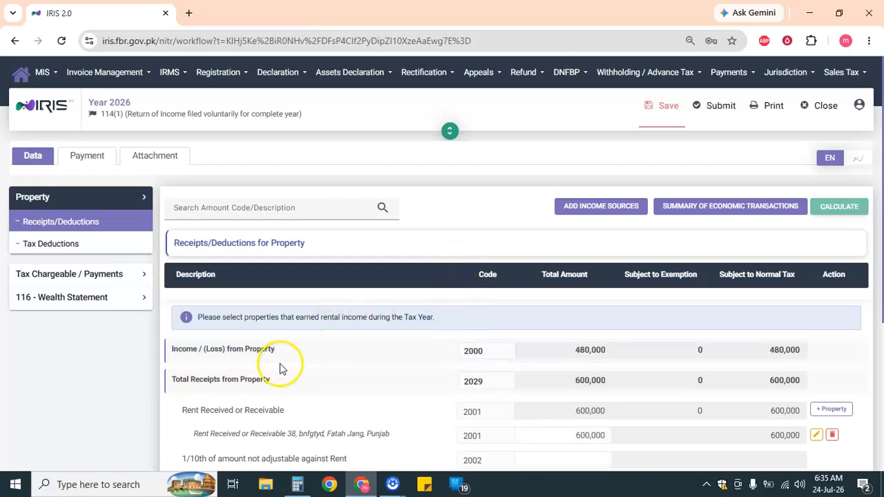
- Check the property's receipts and tax deductions, and open the Allowances, Reductions and Credits section of the tax chargeable data
scroll(152, 386, "down", 3)
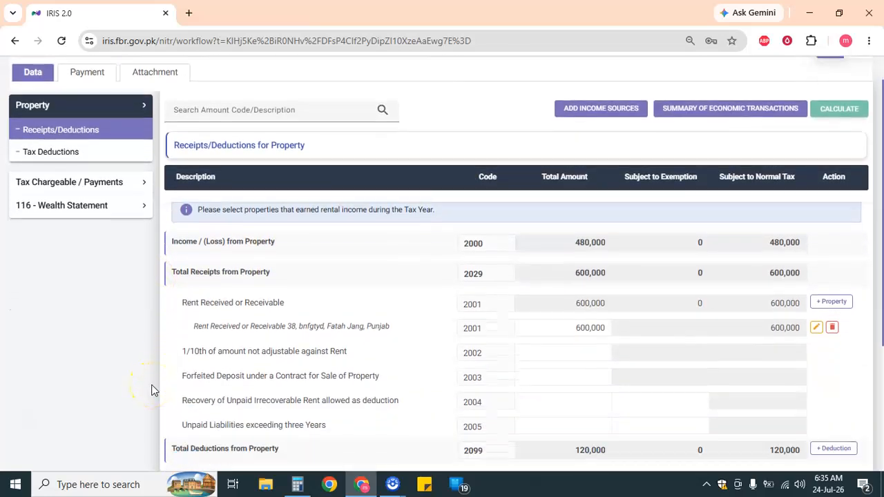
scroll(152, 389, "up", 3)
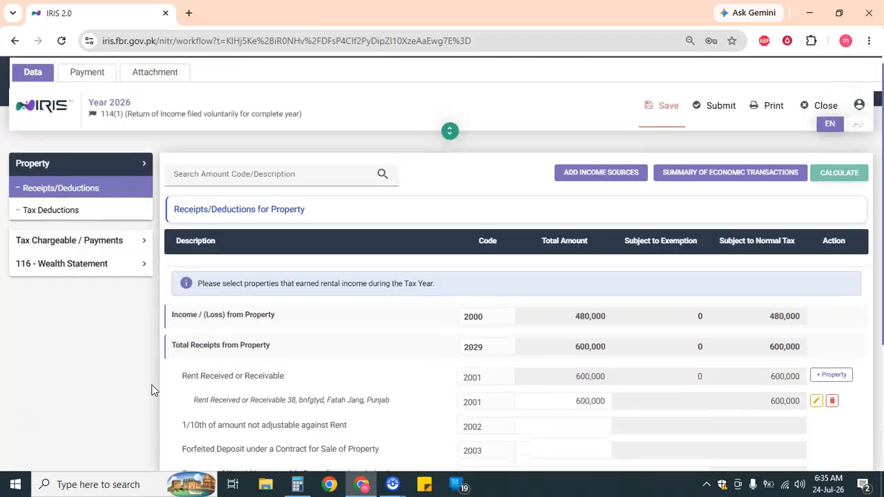
left_click(110, 243)
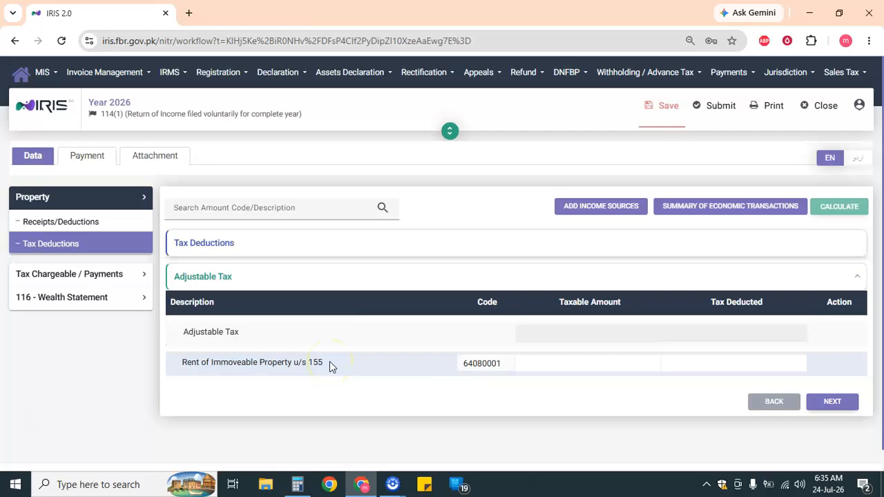
left_click(113, 273)
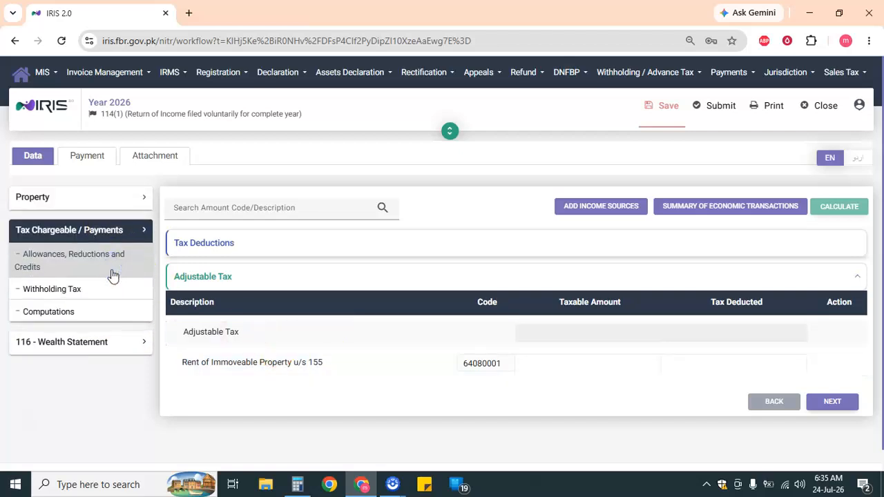
left_click(112, 273)
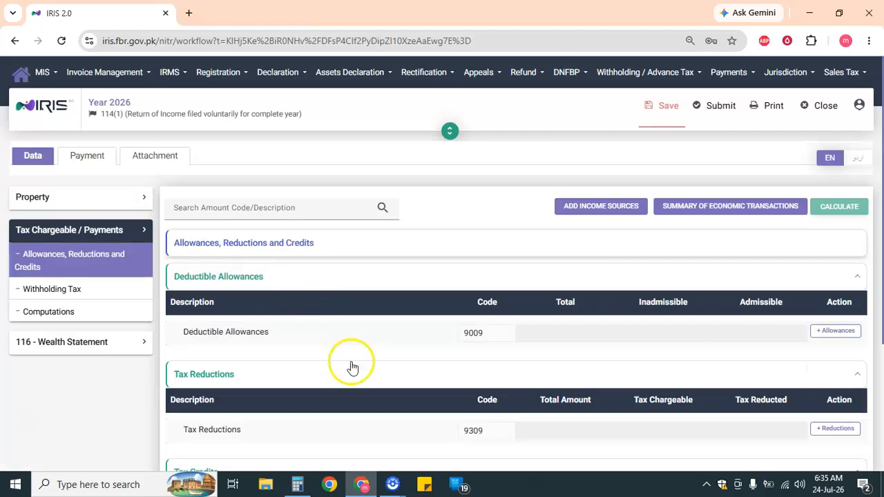
- Look through the Allowances, Reductions and Credits section, and review the adjustable, final and minimum tax tables under Withholding Tax
scroll(348, 359, "down", 1)
scroll(351, 367, "up", 1)
left_click(93, 291)
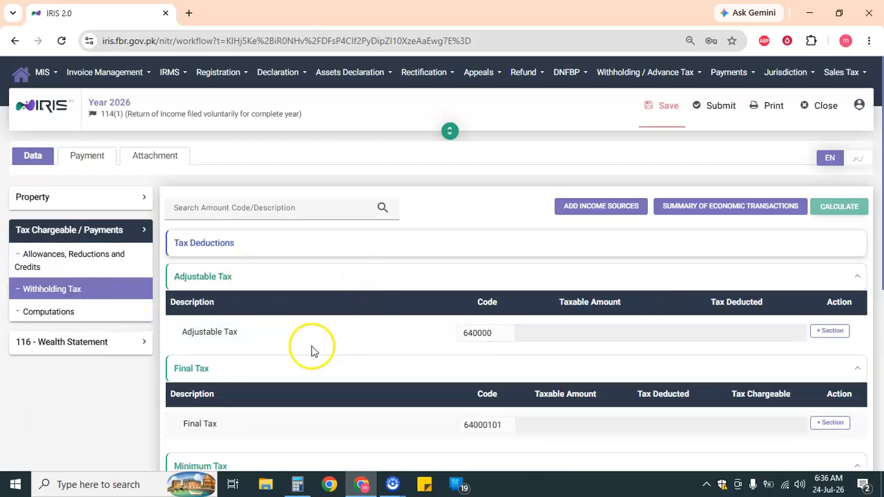
scroll(307, 349, "down", 1)
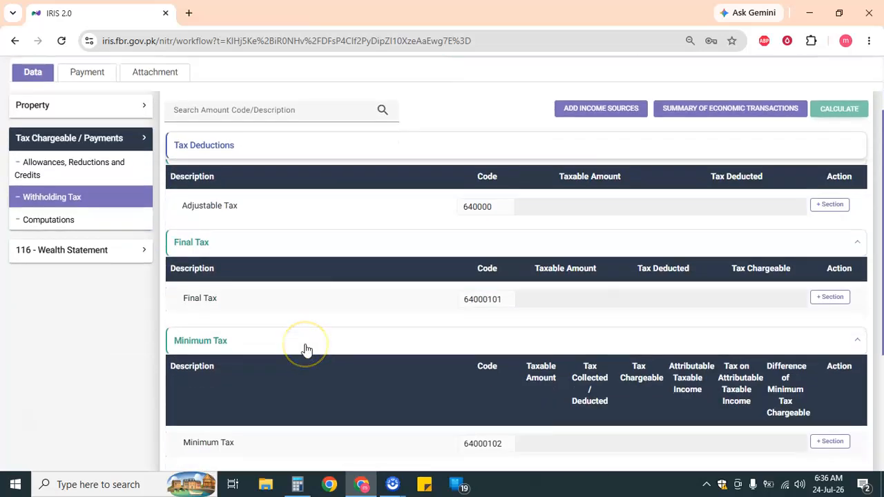
scroll(307, 349, "down", 2)
scroll(308, 349, "up", 3)
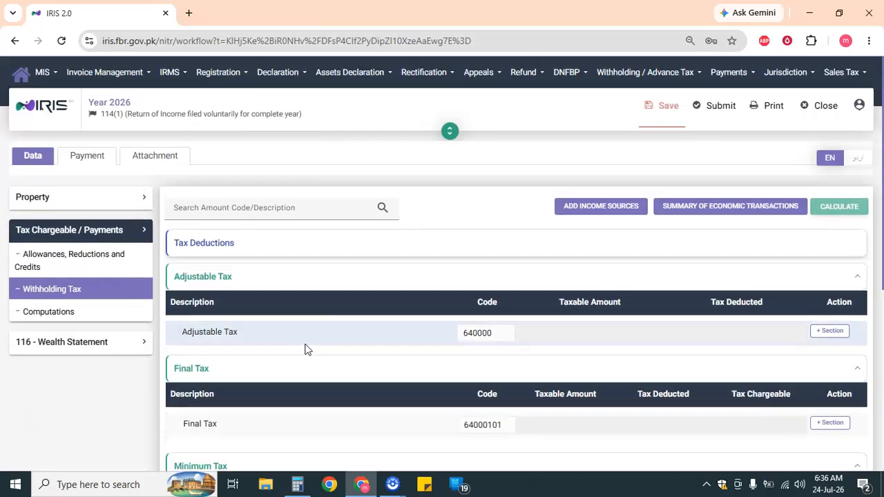
- Add the Cellphone Bill u/s 236(1)(a) entry to the adjustable tax deductions
left_click(832, 331)
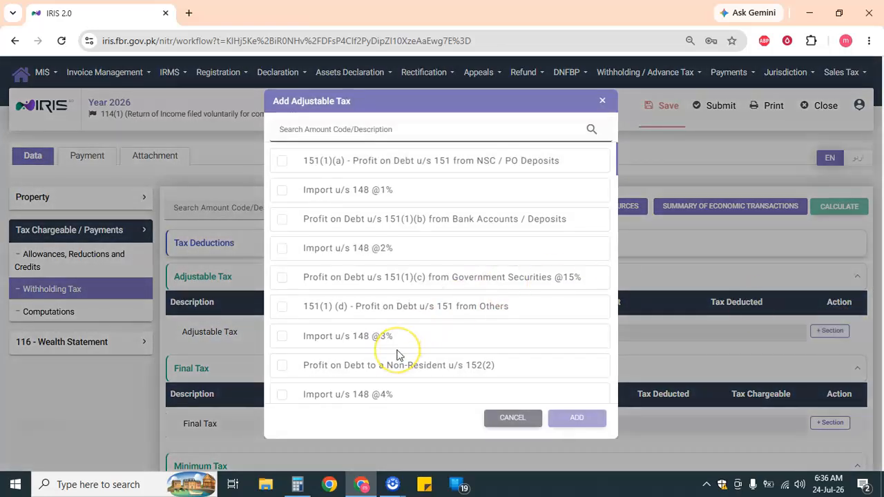
scroll(397, 355, "down", 5)
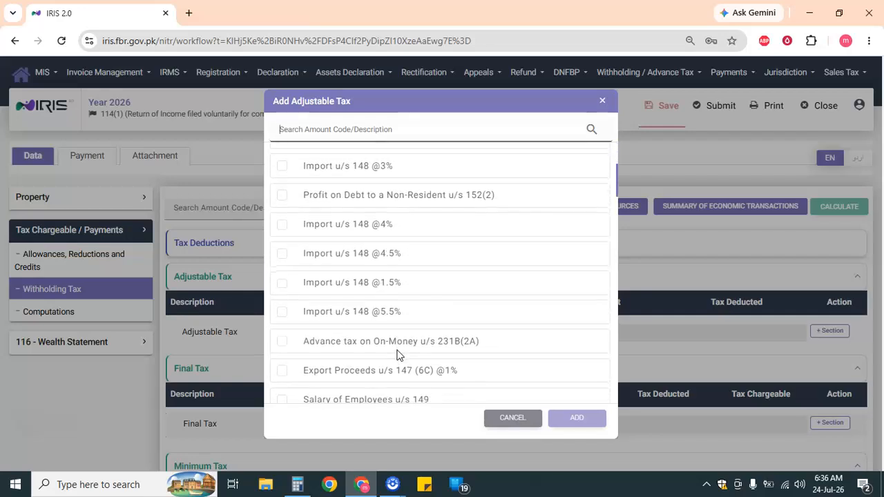
scroll(397, 355, "down", 3)
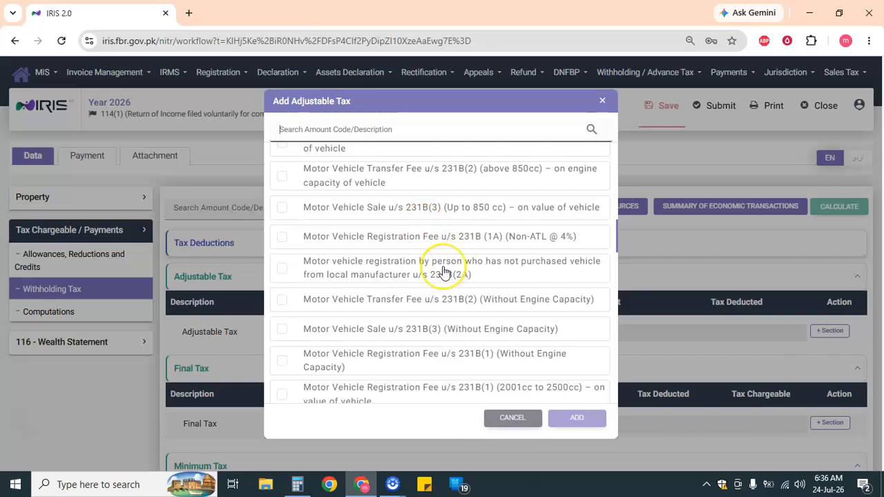
scroll(442, 270, "up", 8)
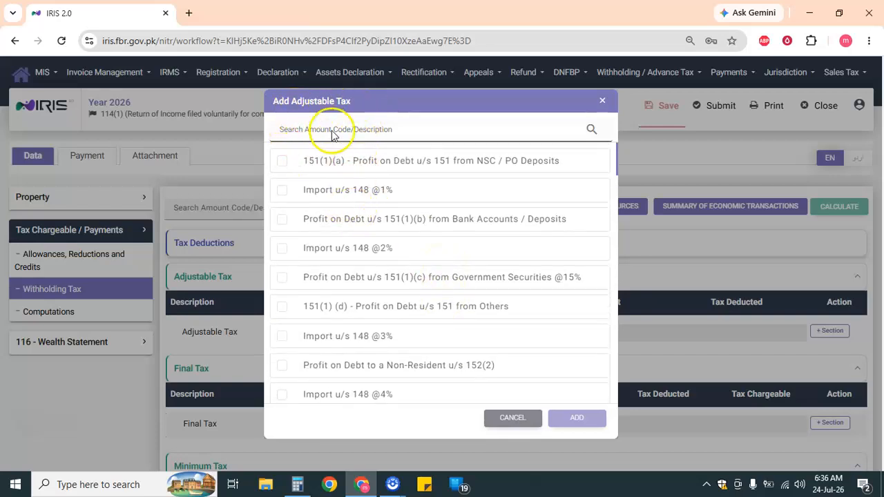
type("ce")
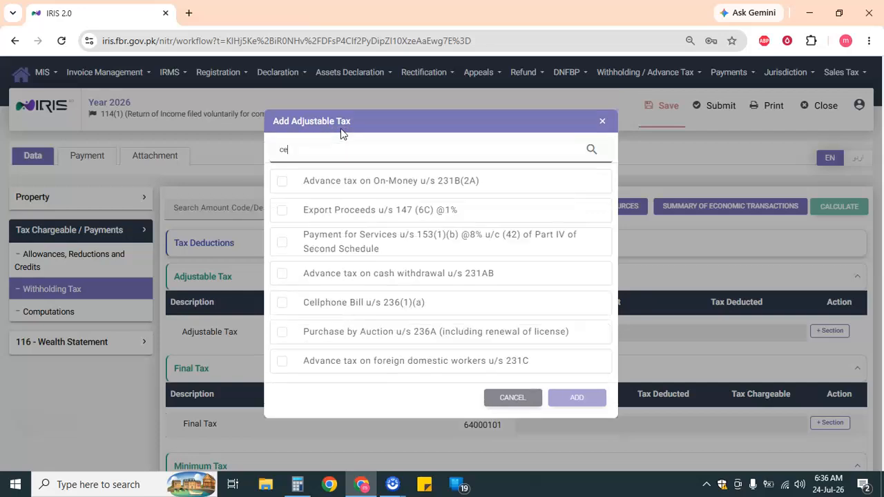
type("ll")
left_click(353, 272)
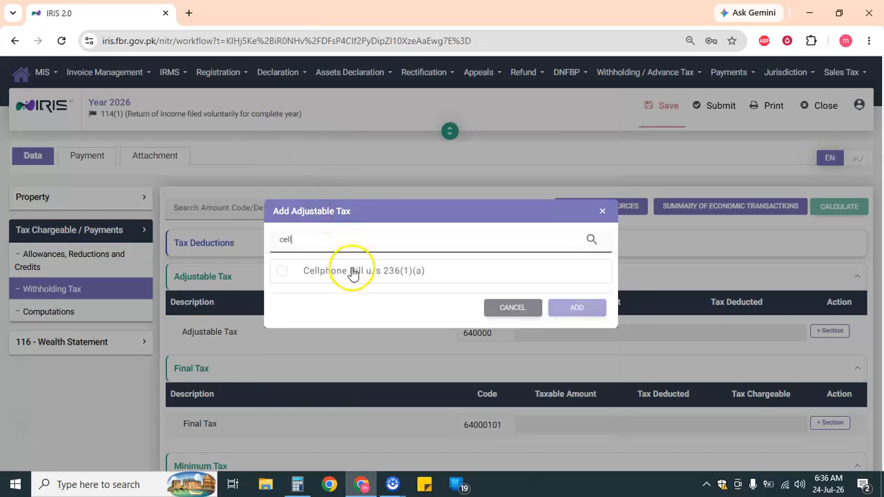
left_click(583, 308)
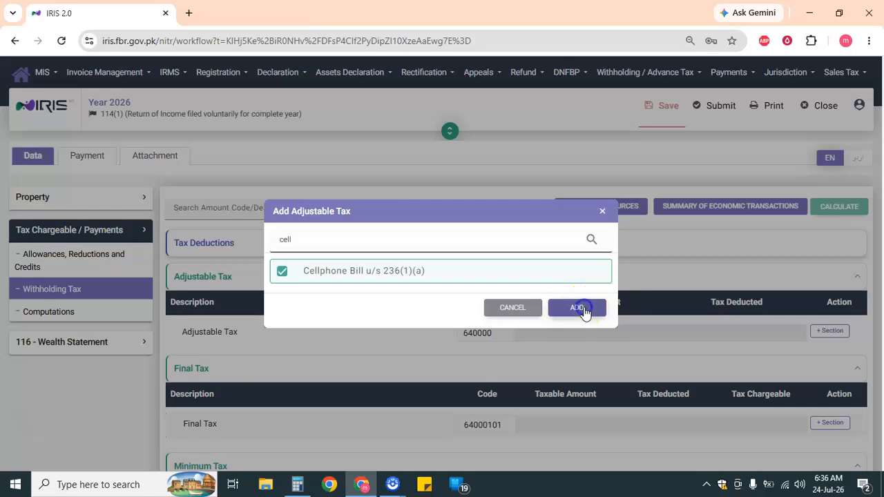
left_click(815, 357)
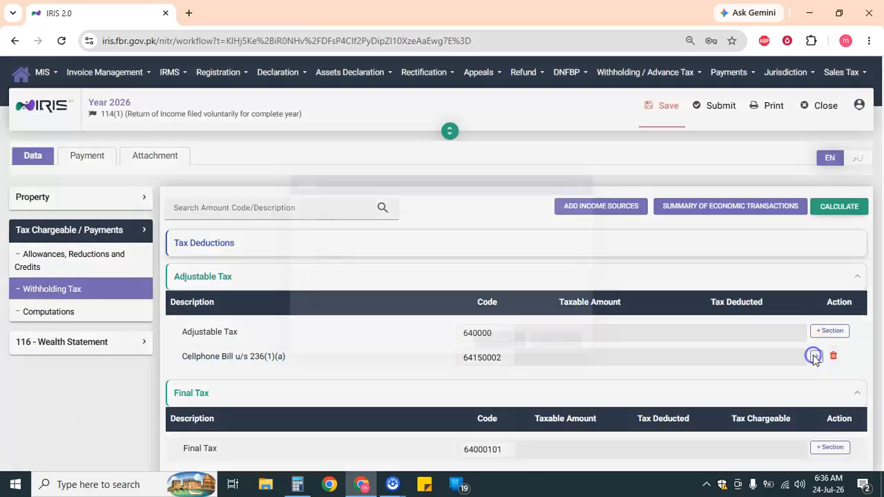
type("125485")
left_click(348, 262)
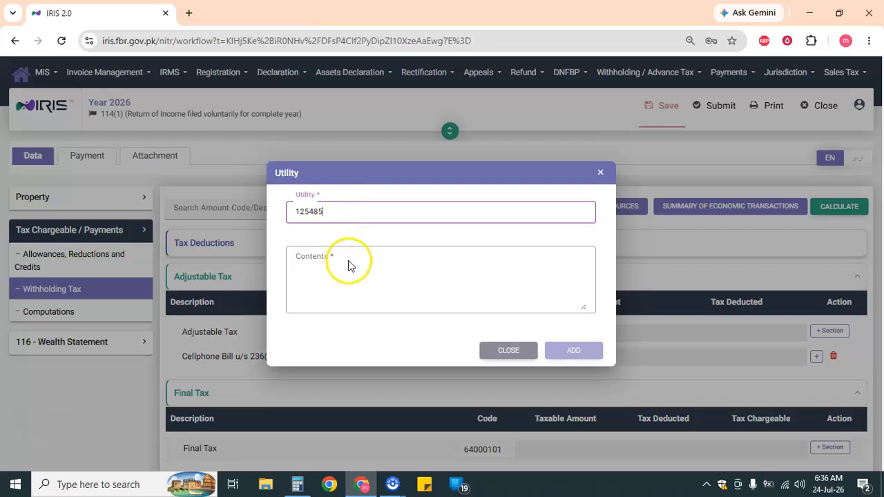
left_click(304, 258)
left_click(509, 351)
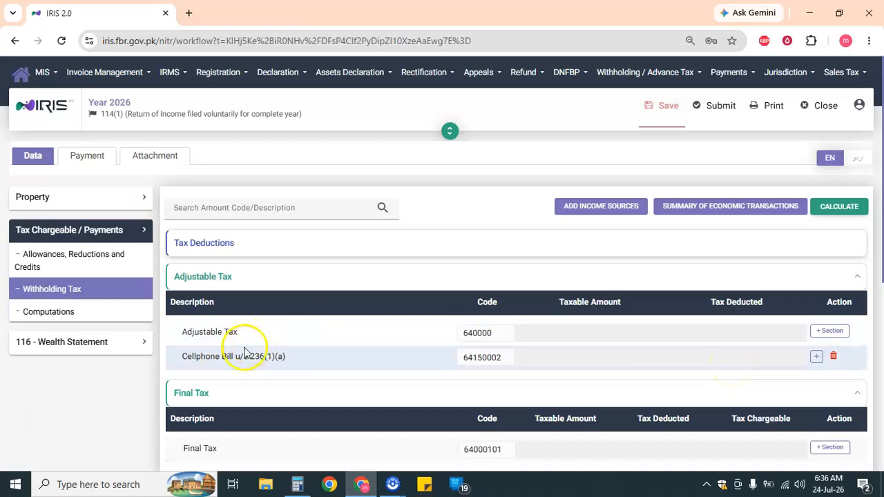
- Check the return's computations, and revisit the property's receipts and tax deductions
left_click(88, 312)
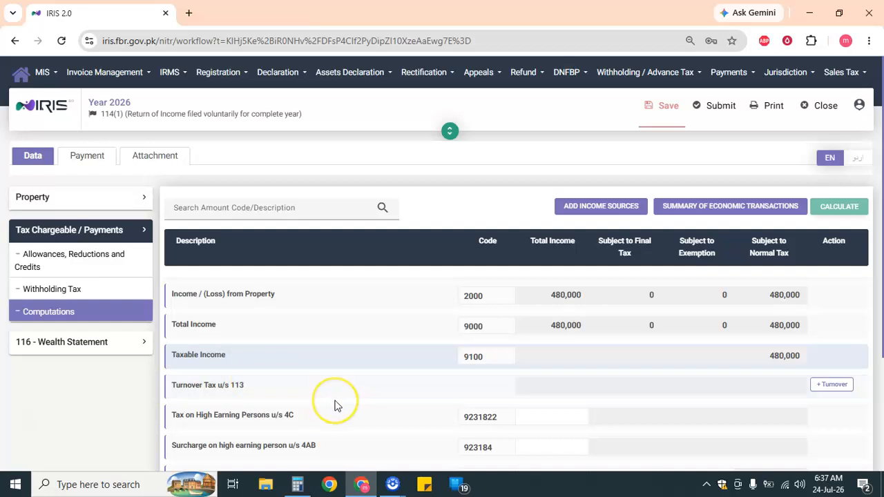
scroll(337, 405, "down", 3)
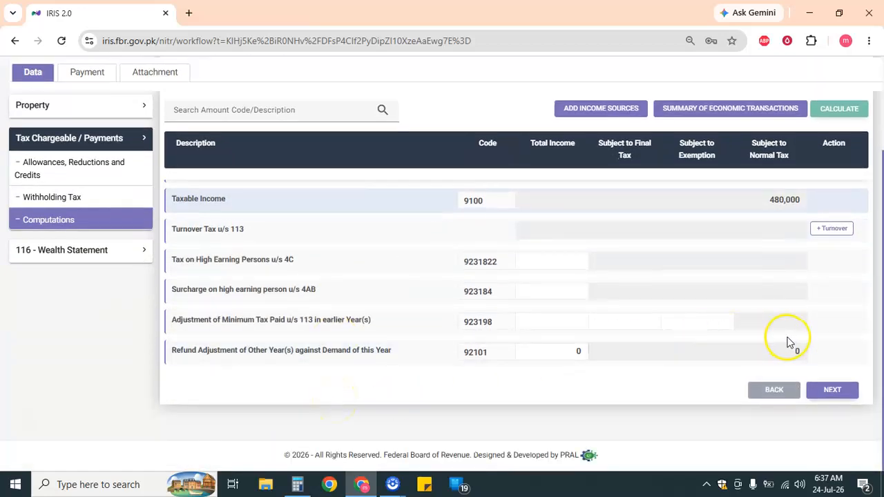
scroll(464, 369, "up", 3)
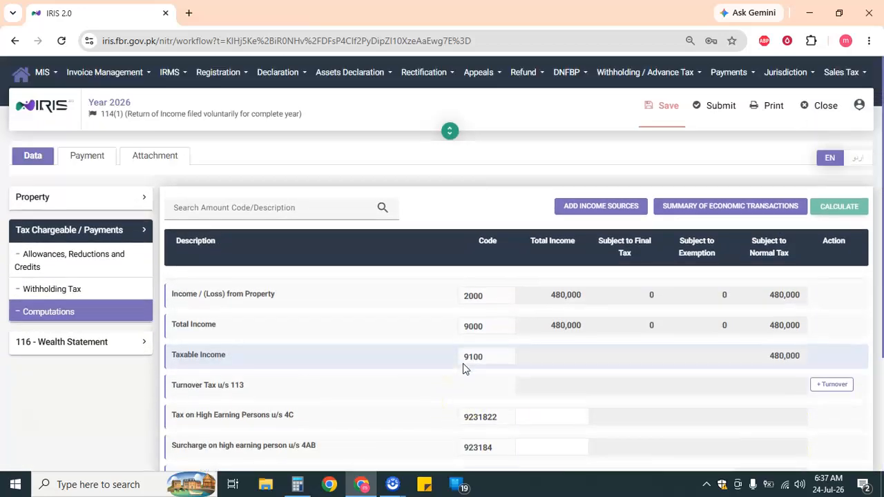
left_click(135, 236)
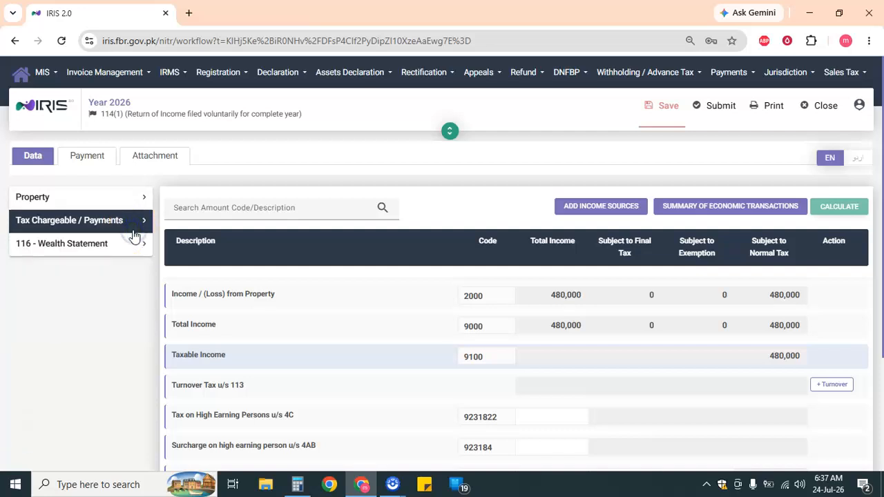
left_click(141, 198)
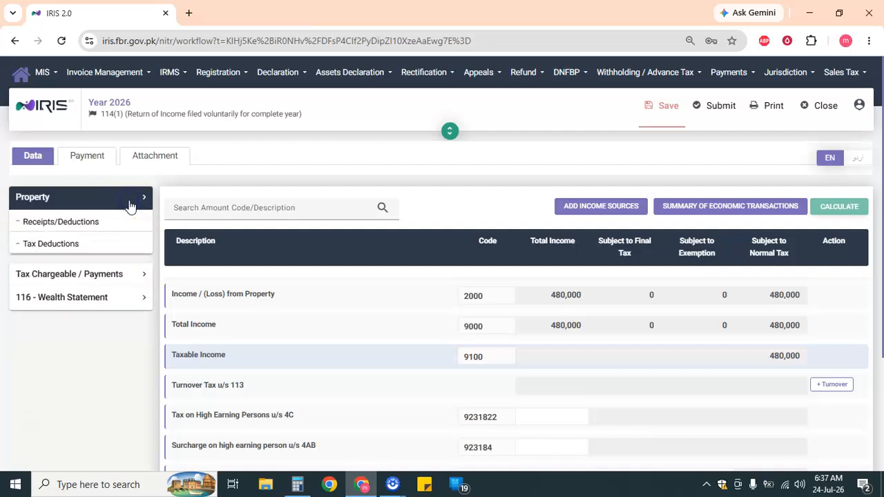
left_click(120, 226)
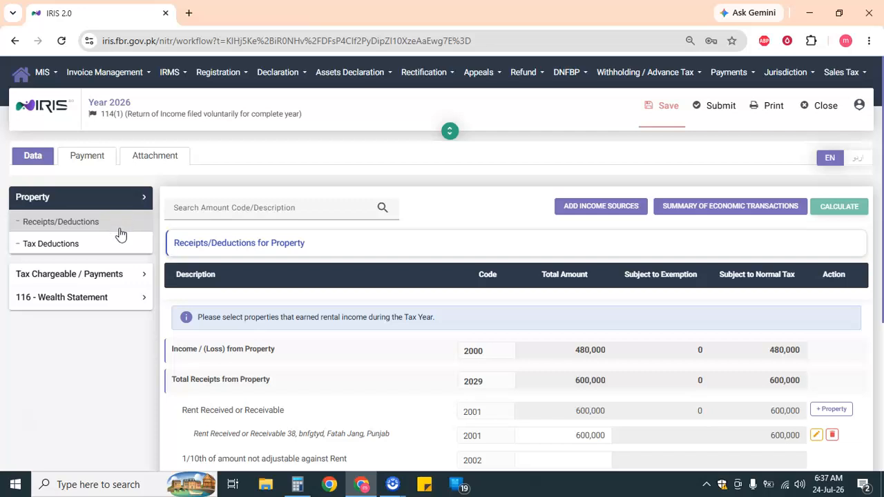
left_click(119, 243)
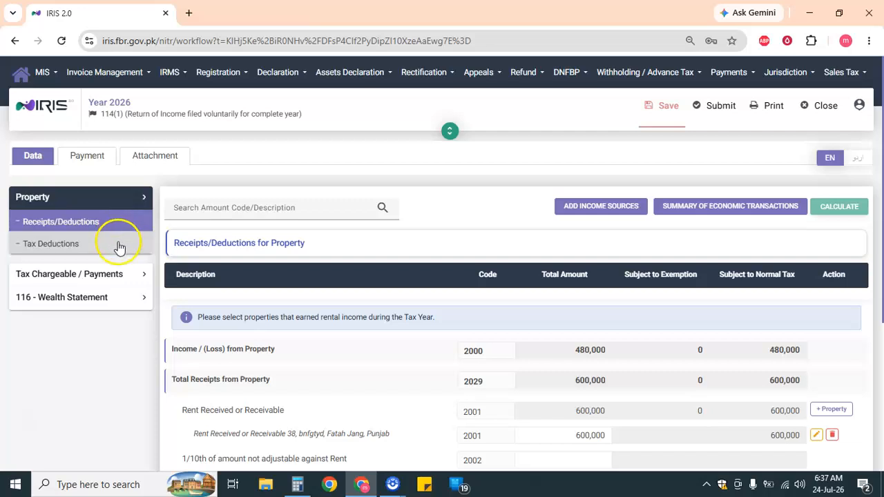
- Review the Withholding Tax entries and the income computations of the tax chargeable data again
left_click(136, 205)
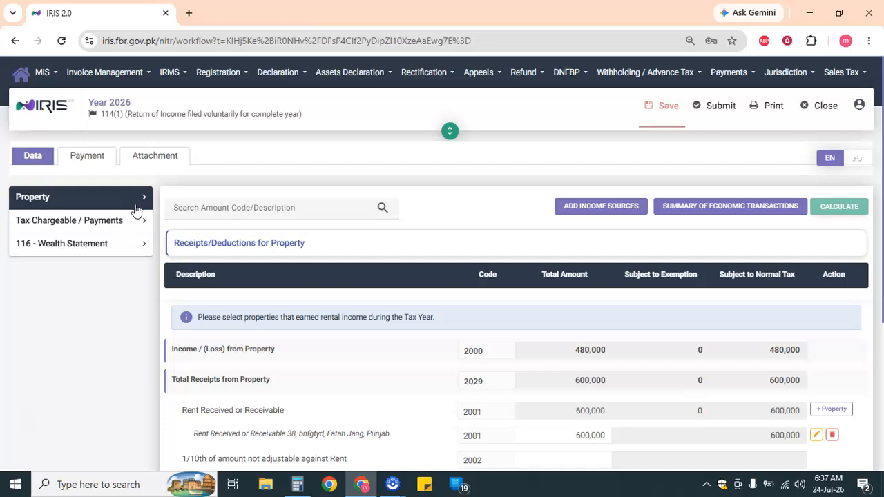
left_click(131, 220)
left_click(107, 278)
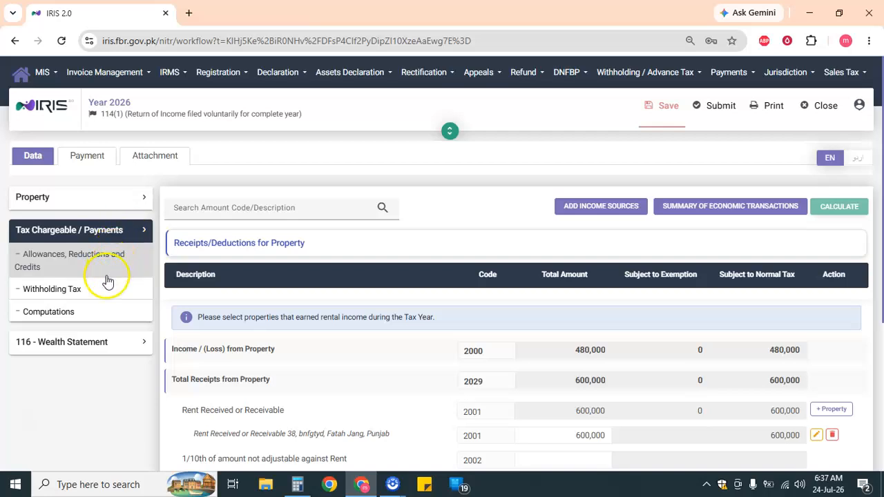
left_click(102, 295)
left_click(346, 370)
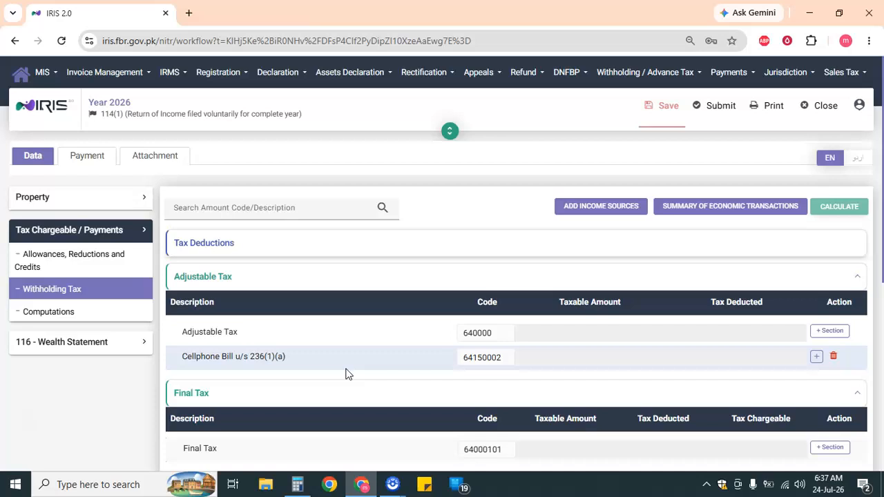
left_click(95, 311)
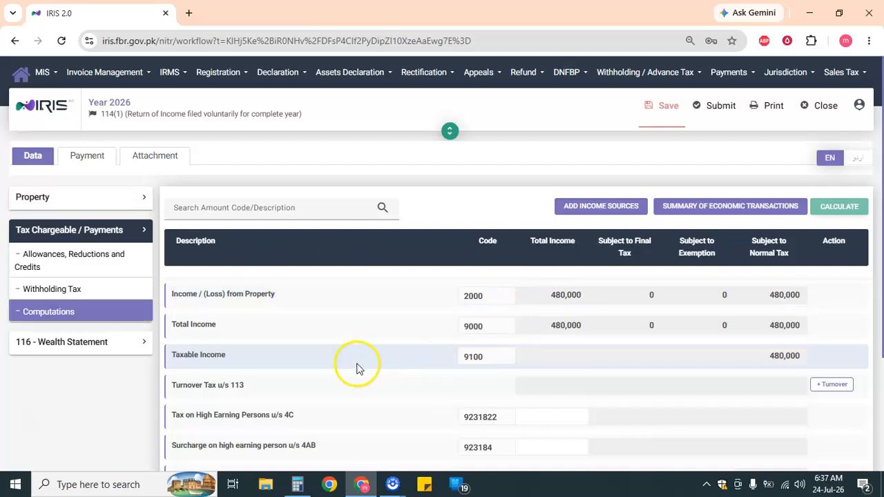
scroll(353, 369, "down", 1)
scroll(353, 369, "up", 1)
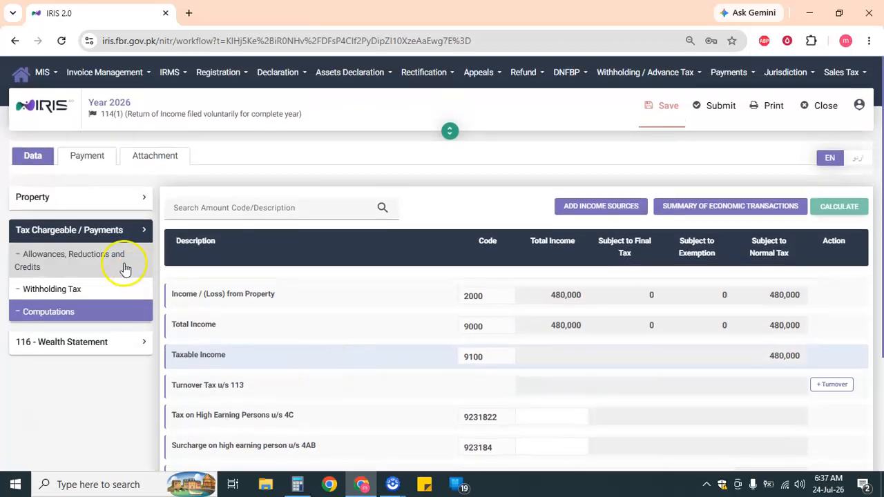
- Open the wealth statement's Personal Assets / Liabilities and view the property information of the residential property under code 7109
left_click(139, 233)
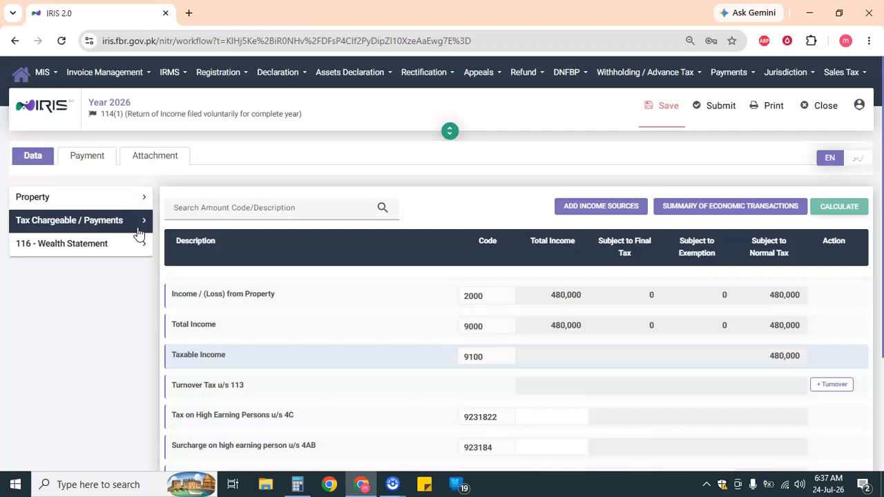
left_click(136, 250)
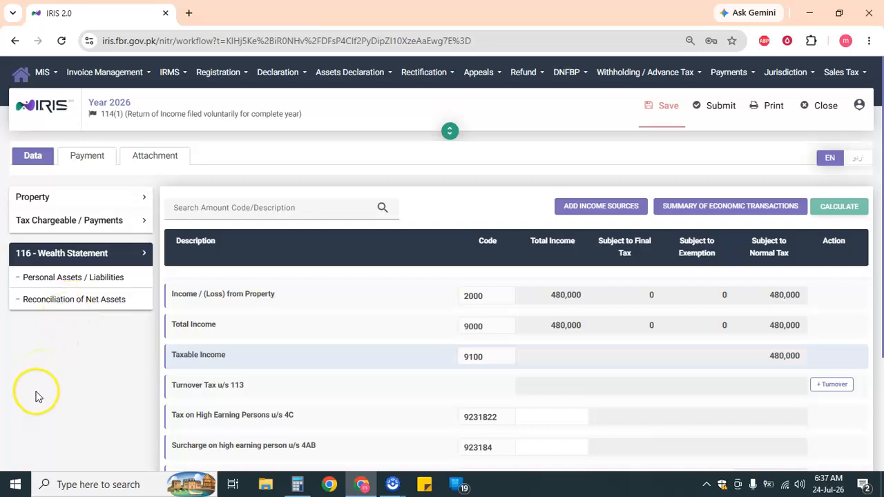
left_click(73, 277)
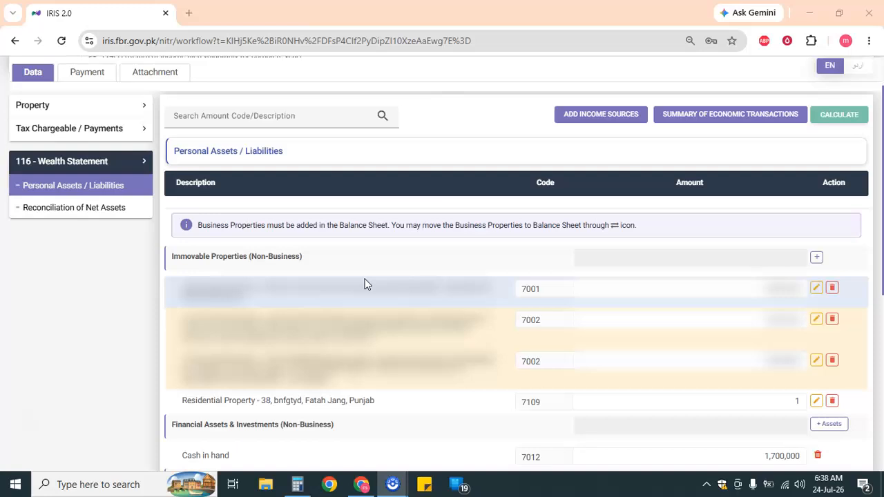
left_click(74, 188)
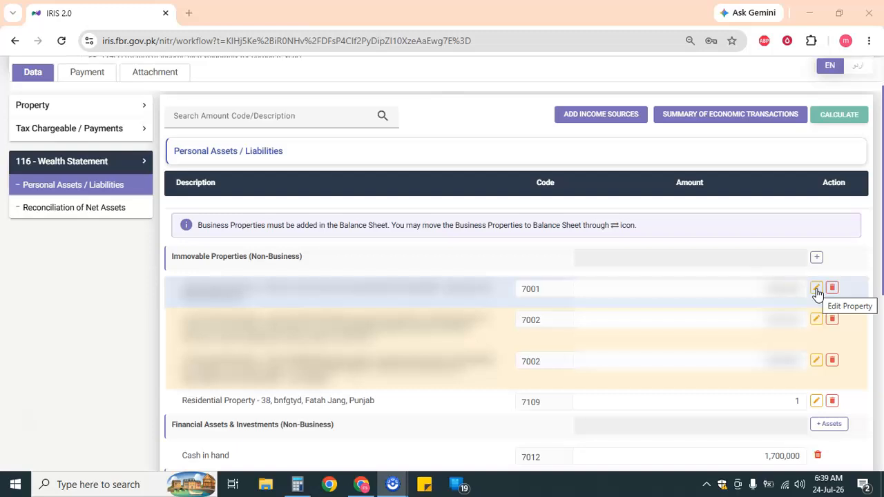
left_click(817, 402)
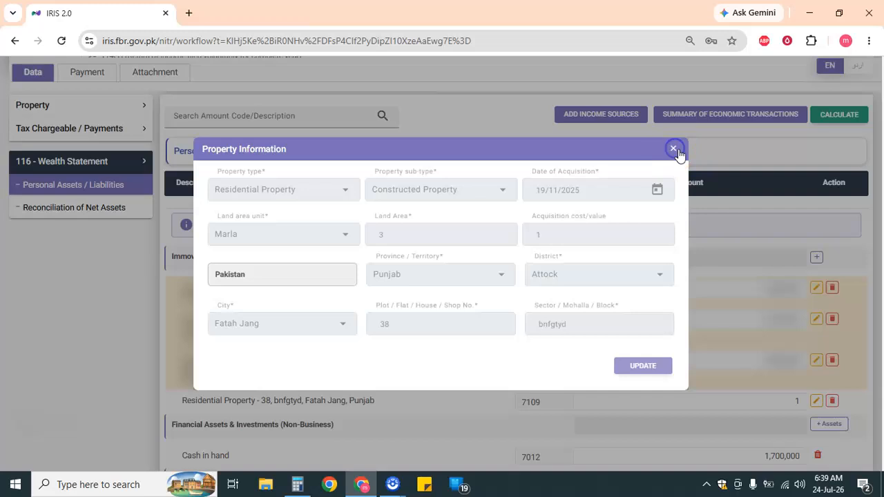
left_click(674, 150)
- Start a new immovable property entry in the wealth statement with property type Residential Property and sub-type Open Plot
left_click(819, 257)
left_click(470, 298)
left_click(434, 298)
left_click(435, 298)
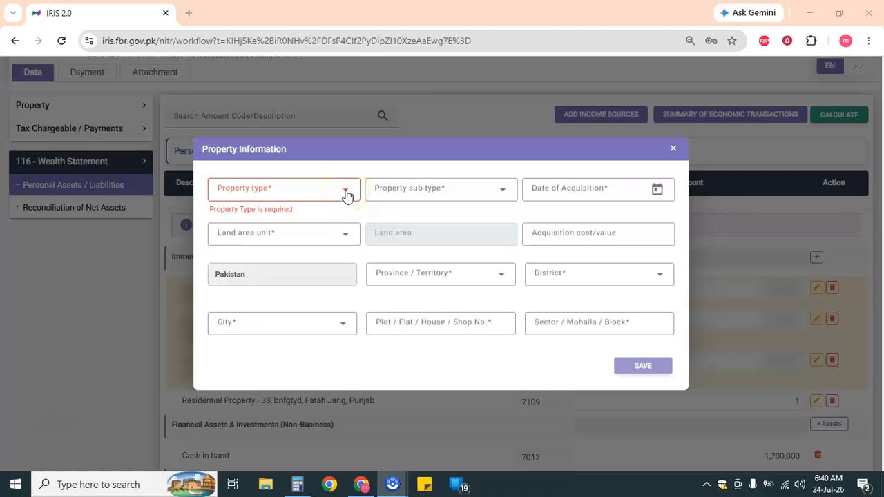
left_click(347, 194)
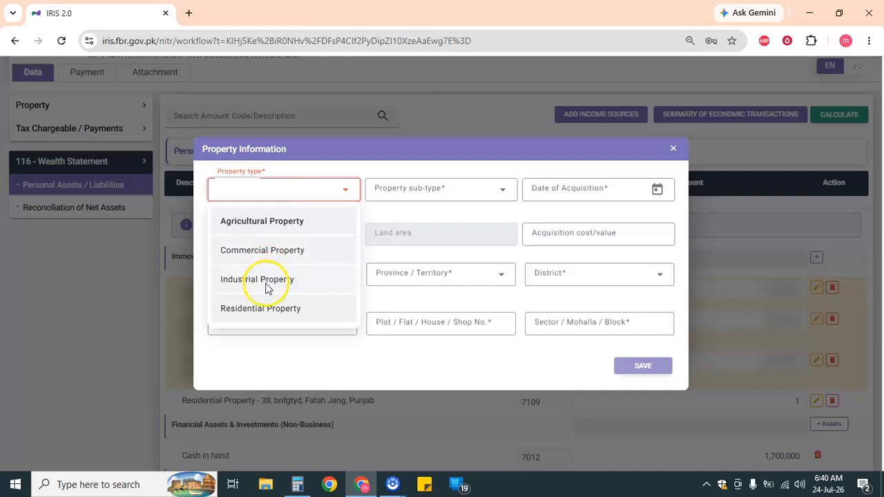
left_click(266, 313)
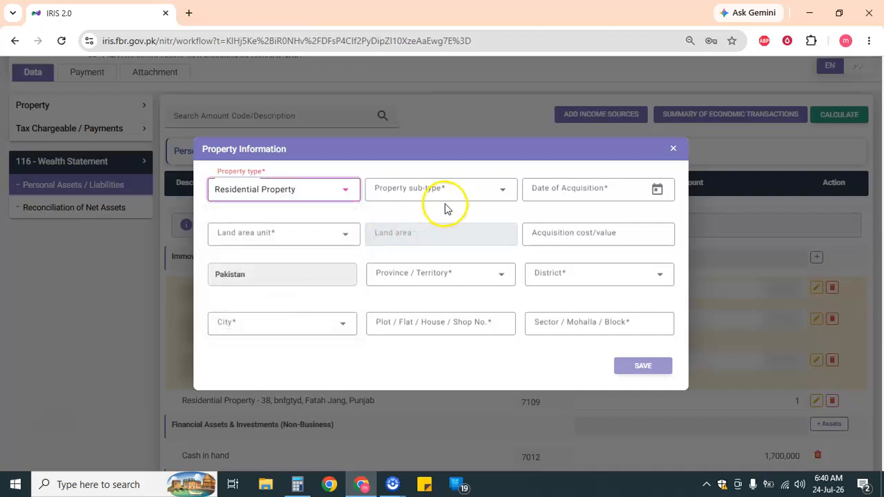
left_click(475, 191)
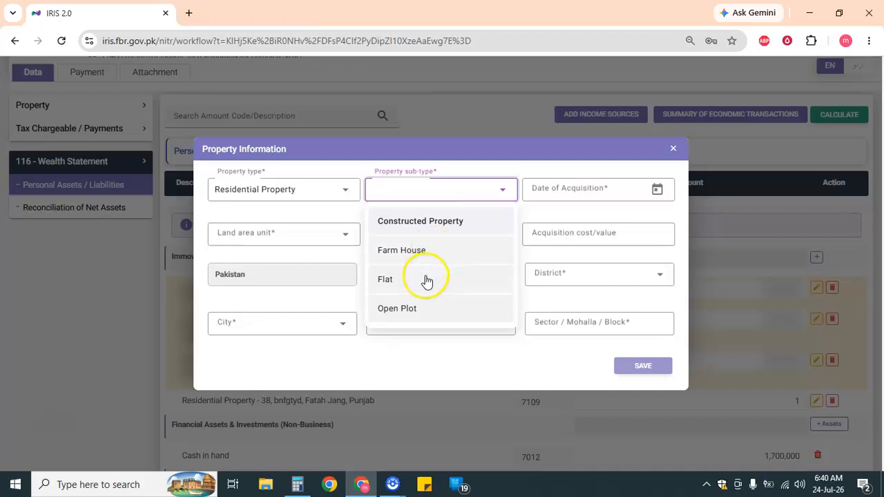
left_click(406, 313)
- Set the new property's date of acquisition to 13/01/2026
left_click(659, 188)
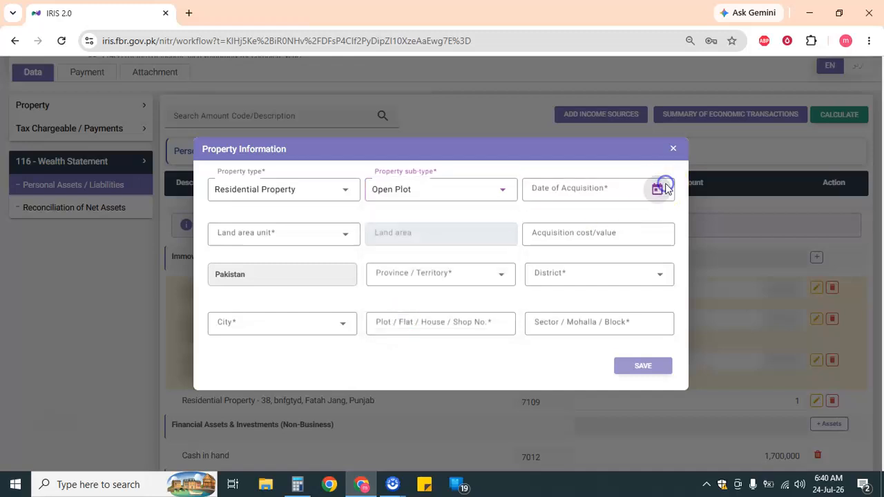
left_click(573, 230)
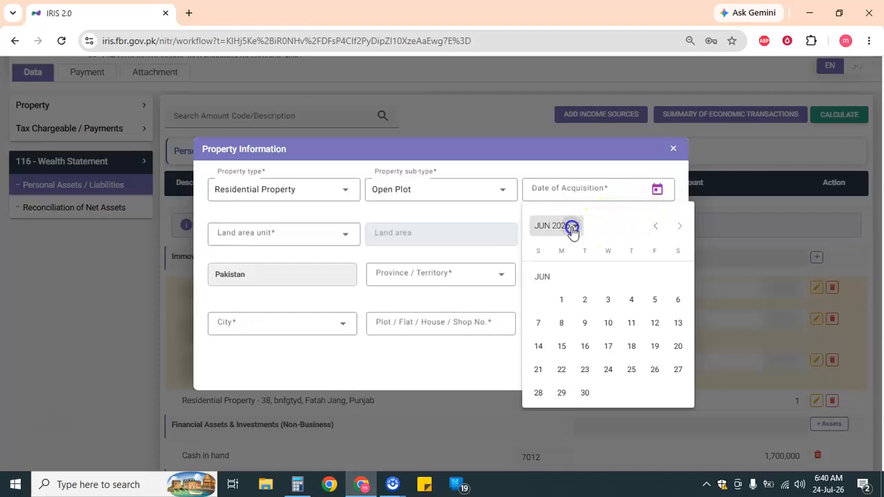
left_click(628, 378)
left_click(623, 328)
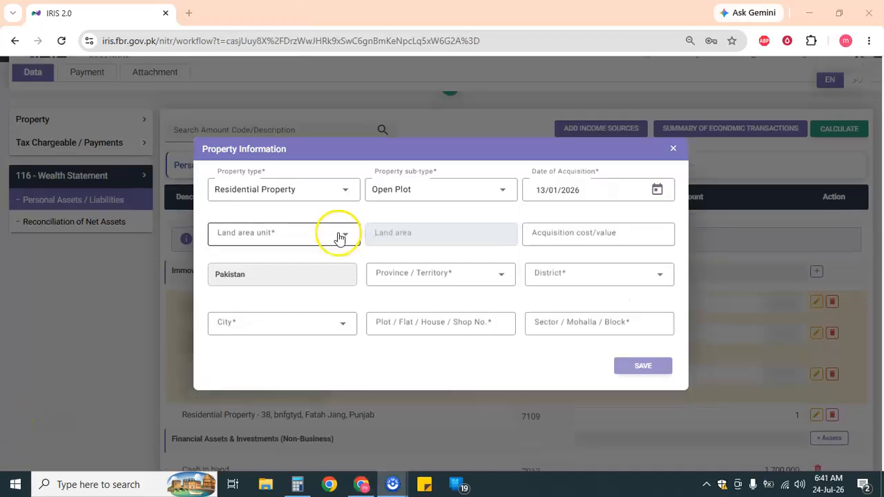
- Set the plot's land area to 235 square foot (ft2) and its acquisition cost/value to 6,000
left_click(337, 233)
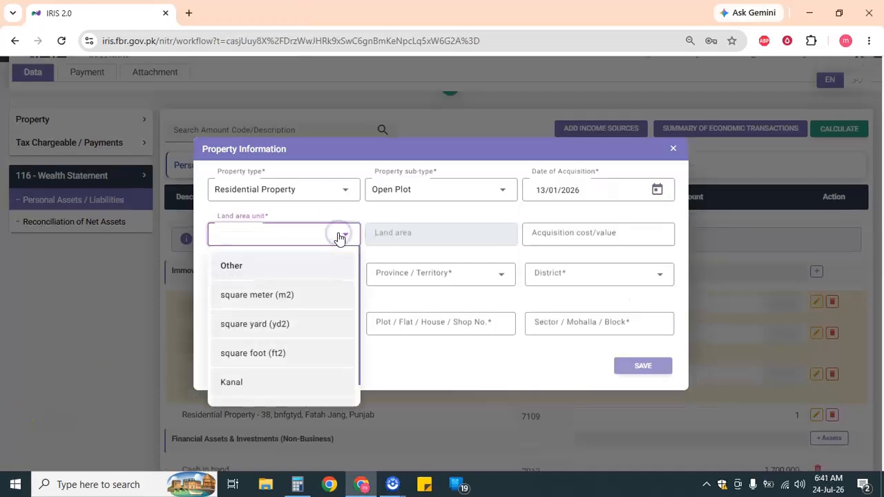
left_click(245, 361)
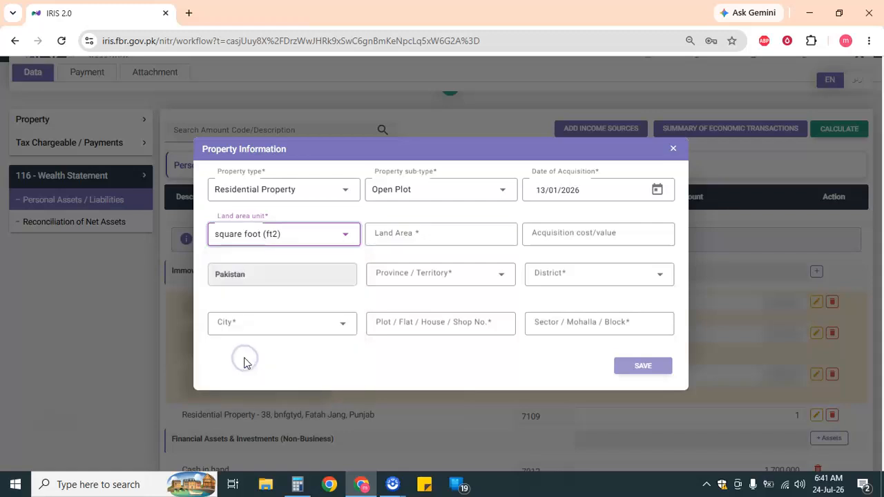
left_click(448, 240)
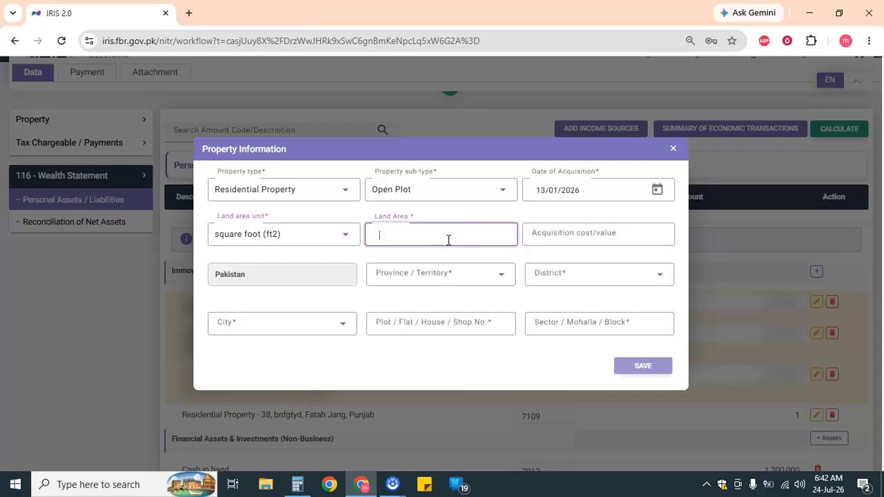
left_click(550, 232)
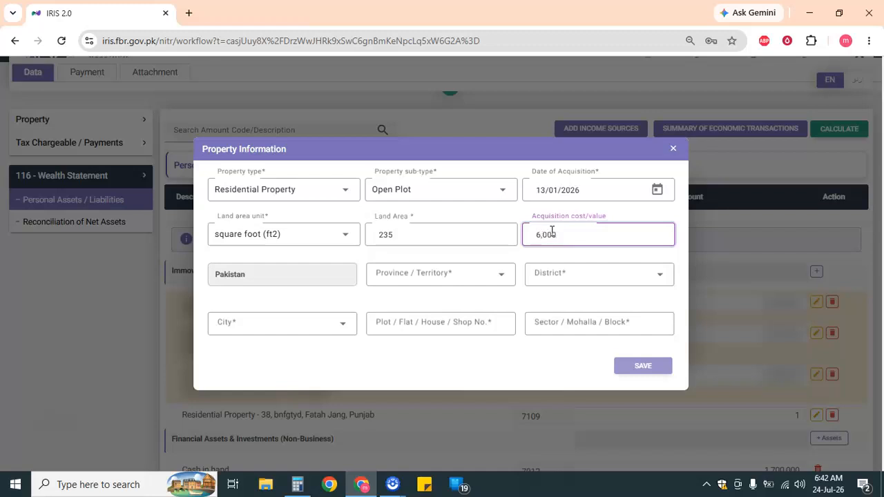
- Set the plot's location to province Punjab, district Attock and city Fatah Jang
left_click(493, 277)
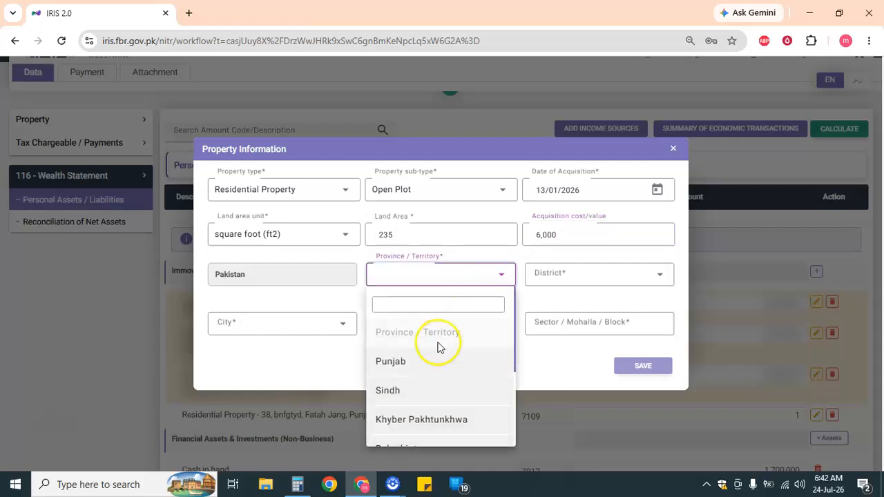
left_click(426, 362)
left_click(604, 276)
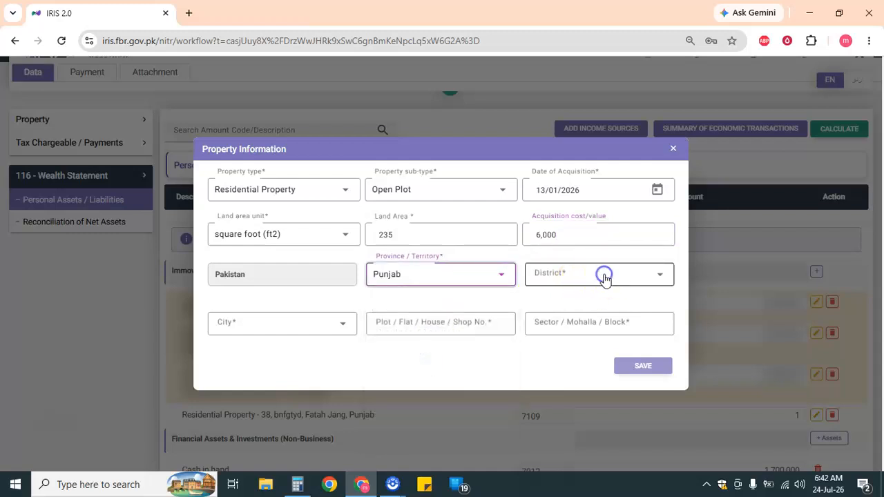
left_click(570, 361)
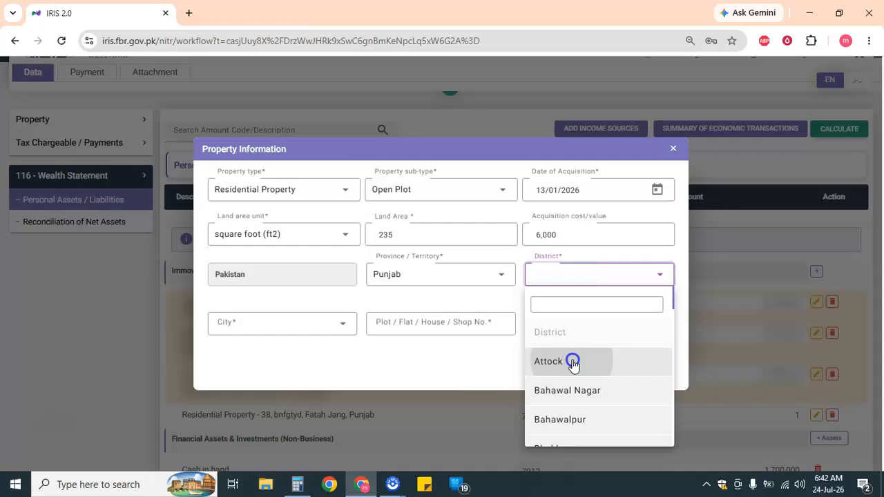
left_click(322, 323)
left_click(314, 255)
- Enter the plot number and the sector / mohalla / block, and save the property information
left_click(450, 322)
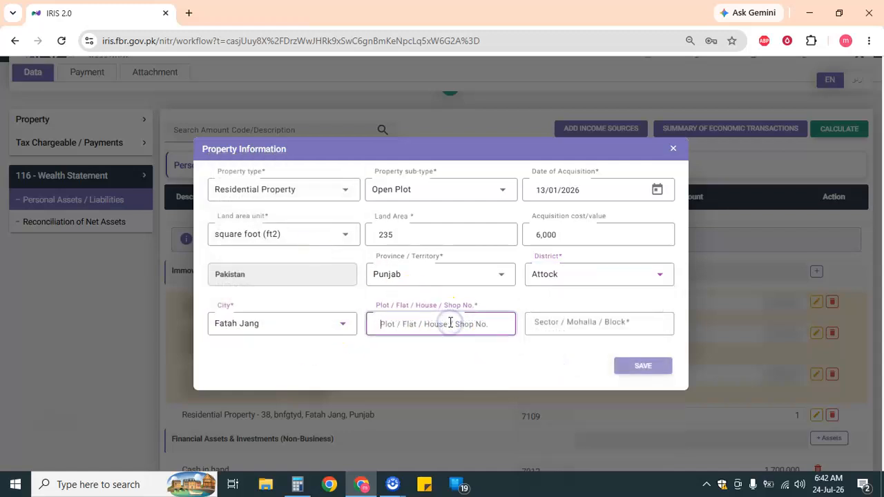
type("38")
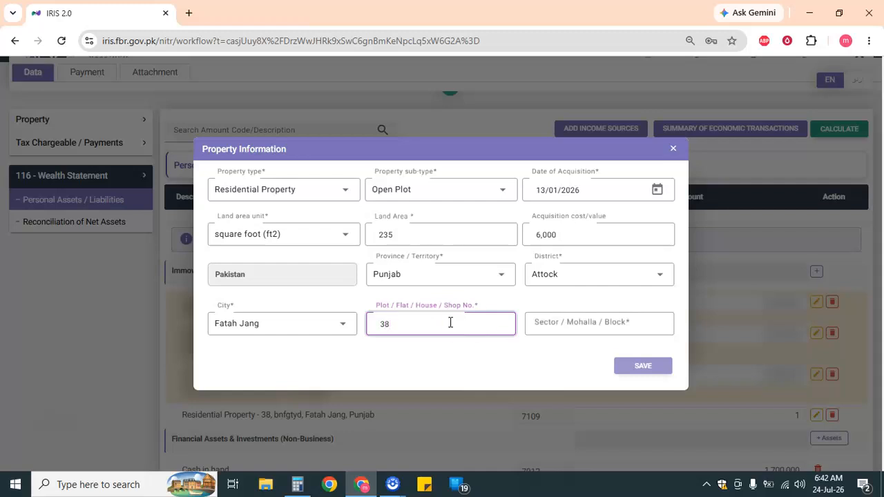
left_click(559, 321)
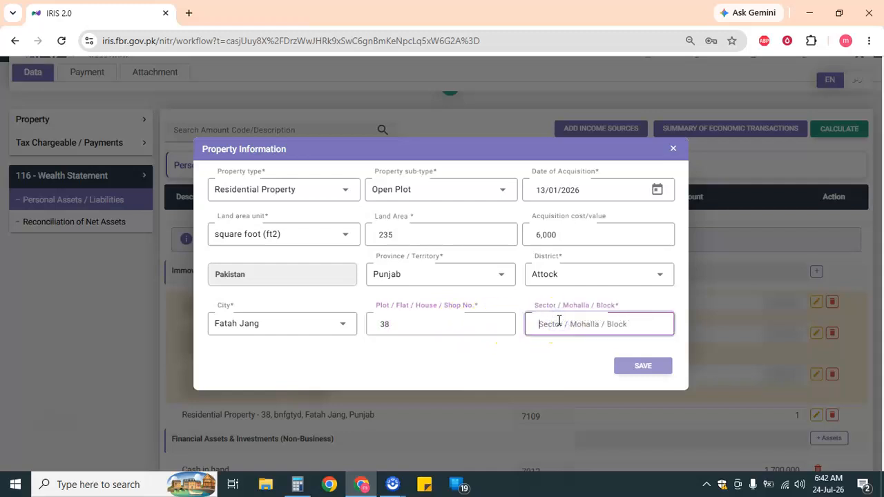
type("gvfdtk")
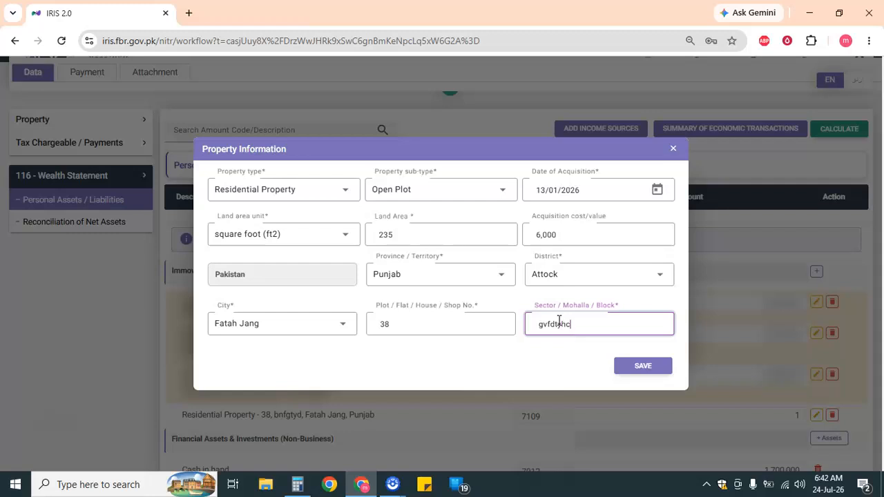
left_click(649, 370)
left_click(649, 368)
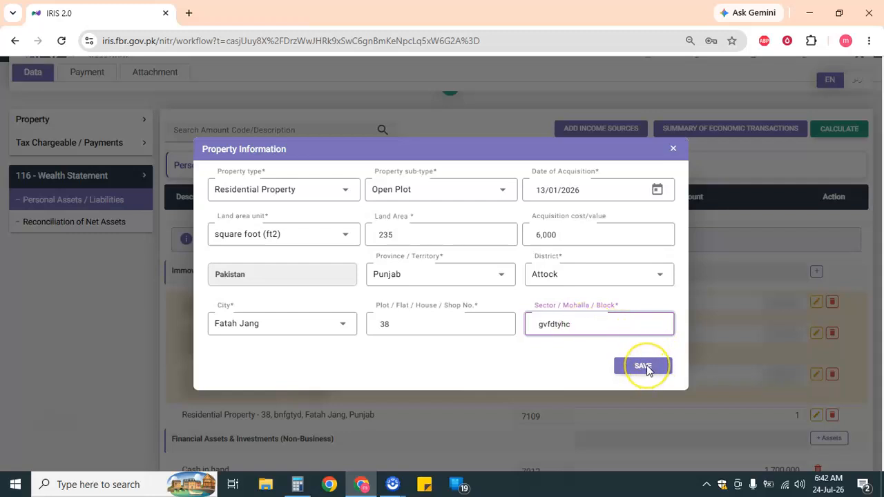
left_click(713, 147)
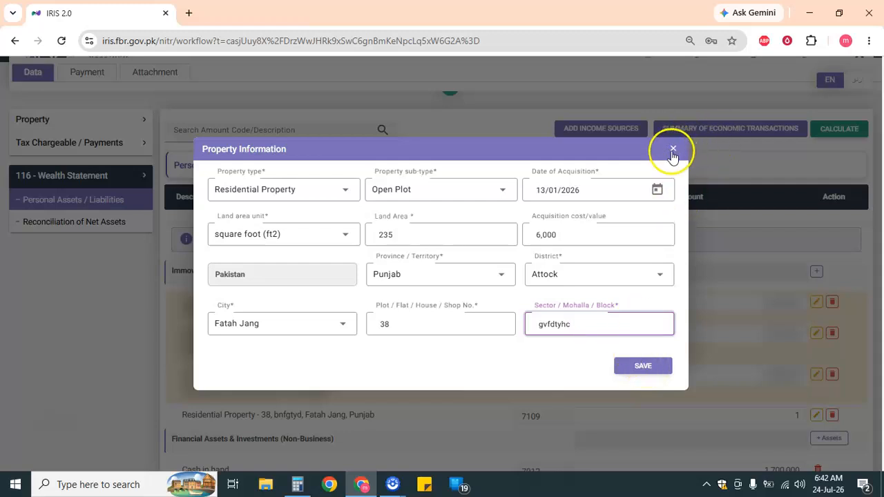
left_click(643, 369)
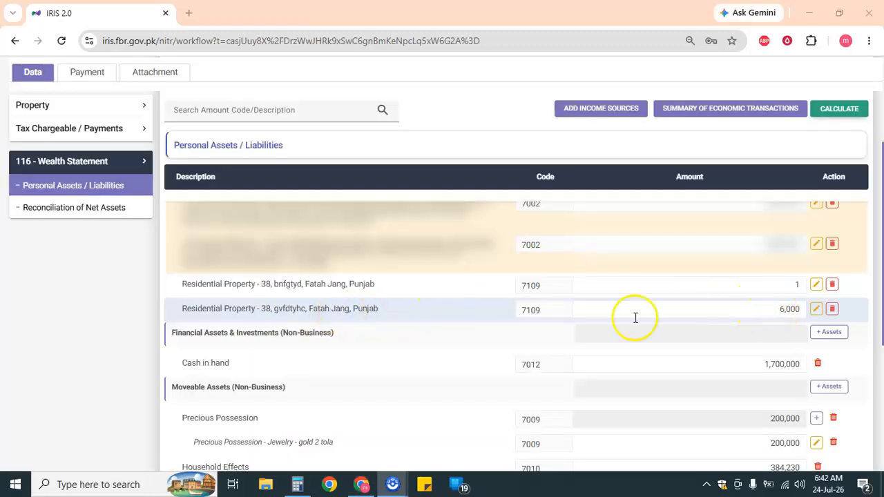
- Add the Bank Account(s) item to the Financial Assets & Investments (Non-Business)
double_click(775, 311)
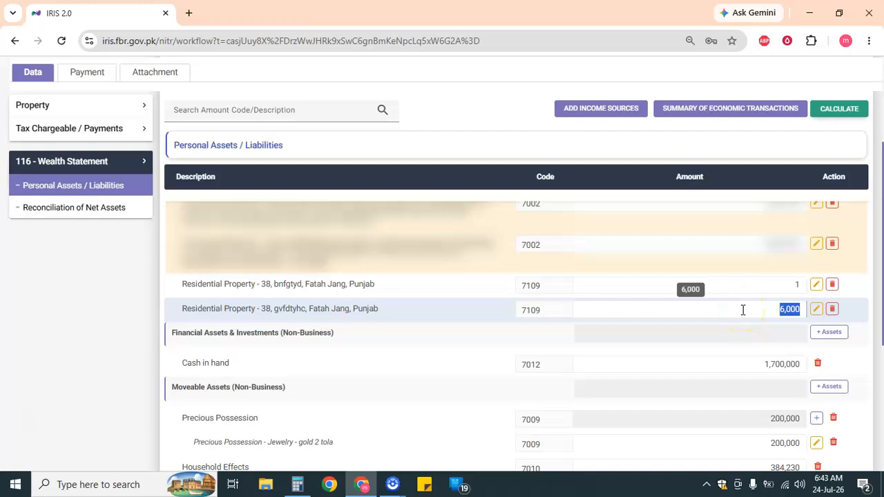
scroll(402, 352, "down", 1)
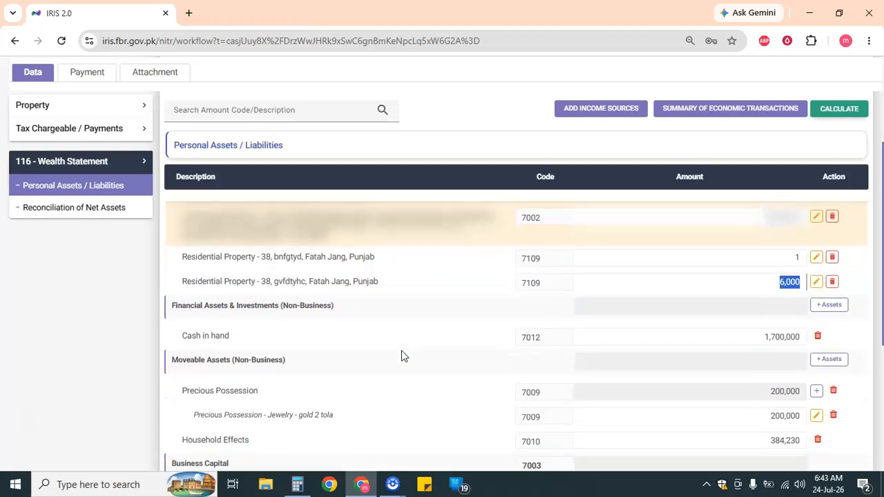
left_click(837, 306)
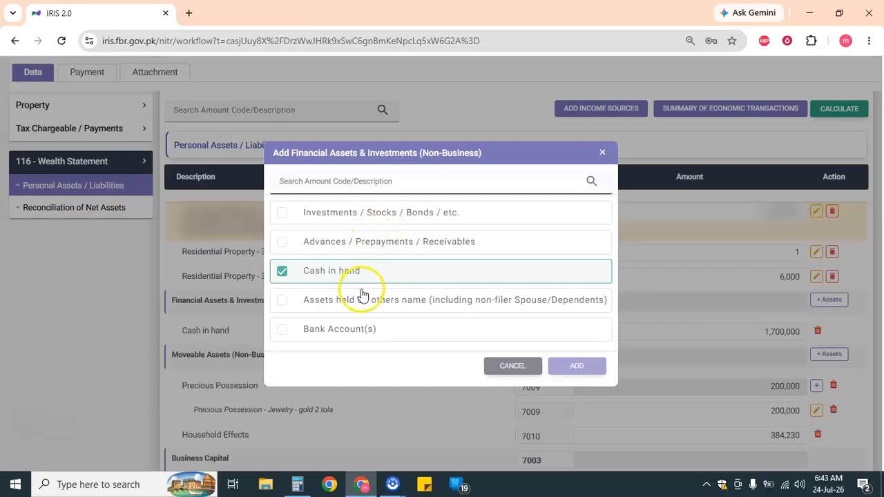
left_click(350, 332)
left_click(574, 366)
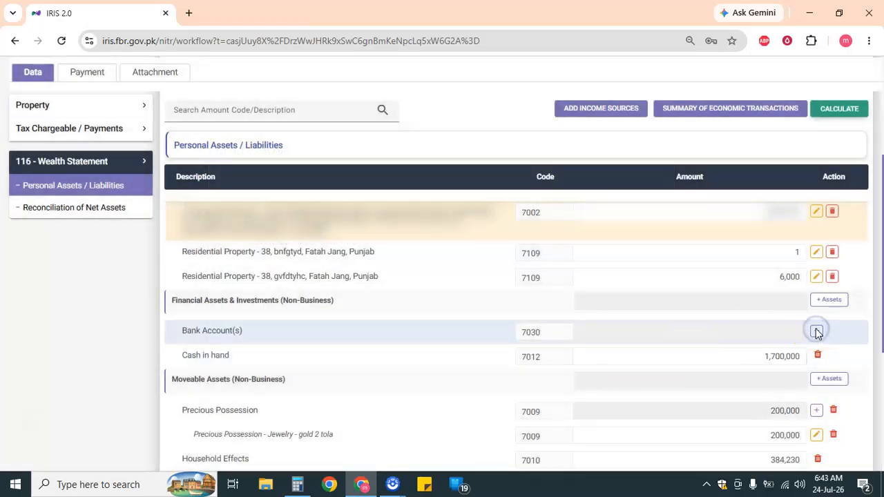
- View the entry form of the Bank Account(s) item and close it without adding an account
left_click(817, 332)
left_click(327, 199)
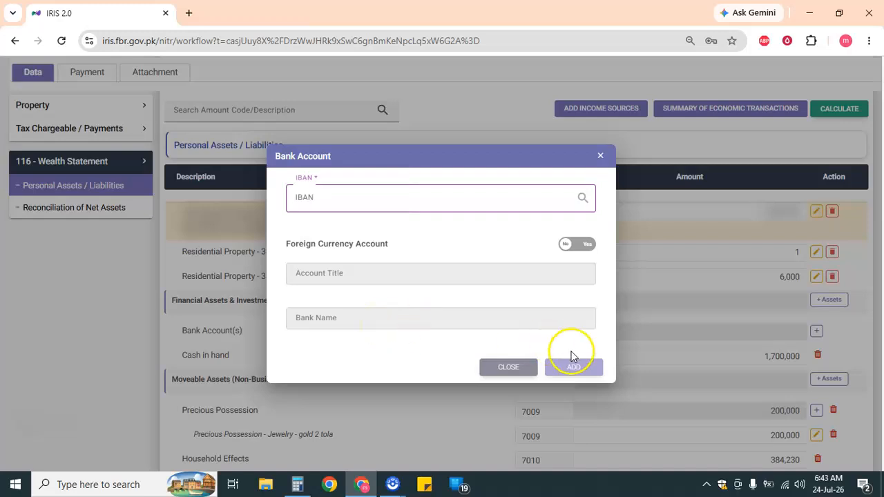
left_click(511, 369)
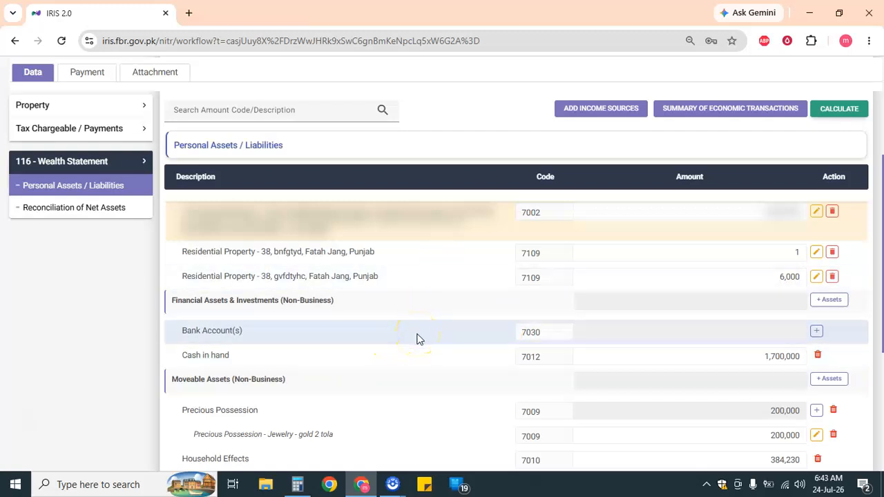
- View the asset types available for Moveable Assets (Non-Business) without adding any, and review the total assets, liabilities and net assets
scroll(417, 339, "down", 2)
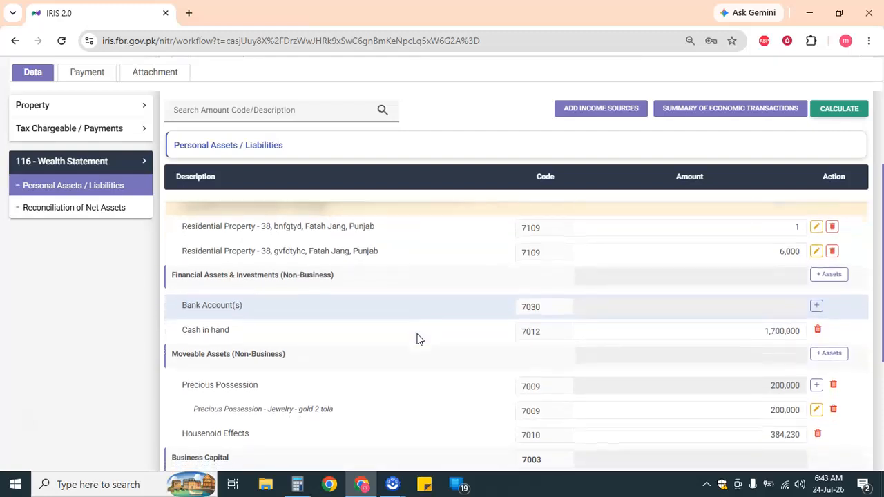
scroll(460, 331, "down", 3)
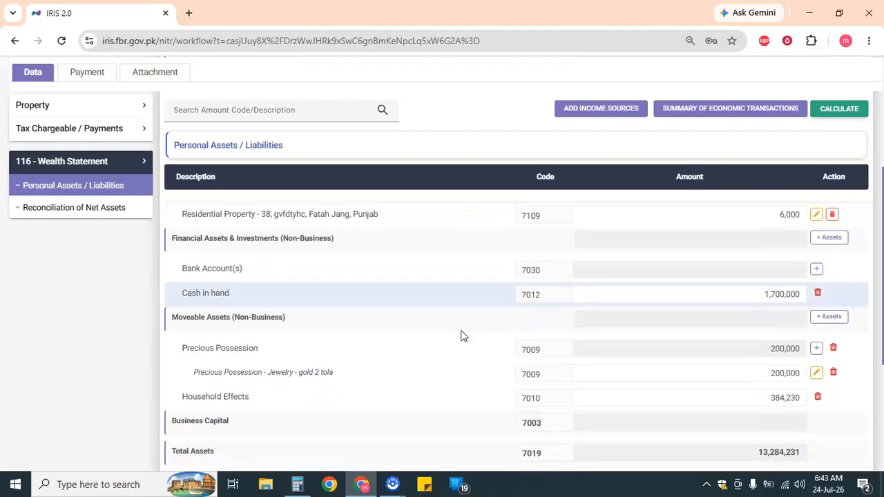
scroll(460, 331, "down", 2)
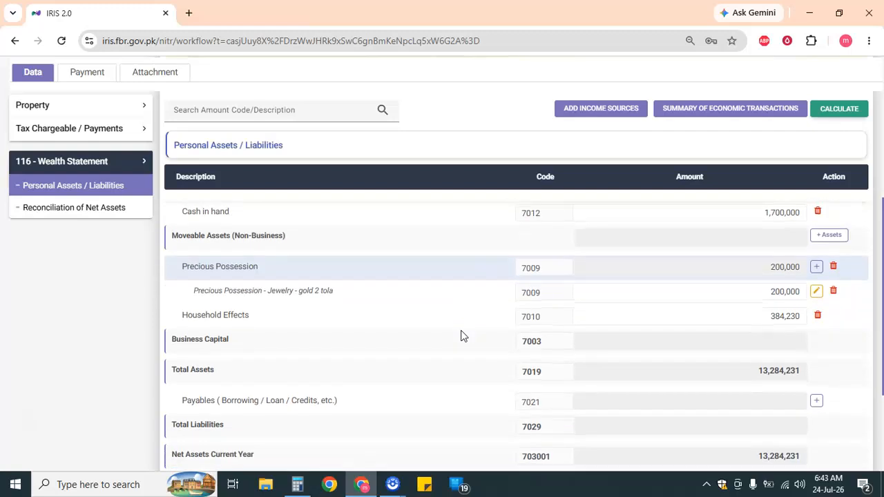
scroll(461, 335, "up", 1)
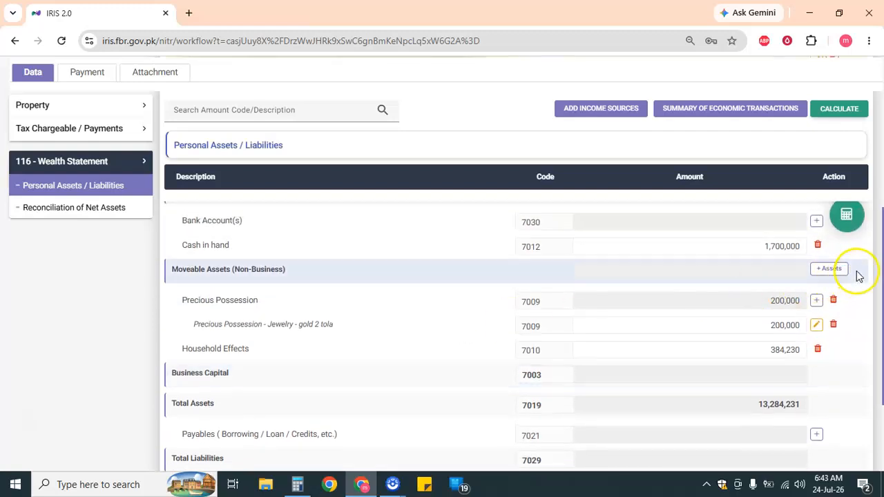
left_click(828, 268)
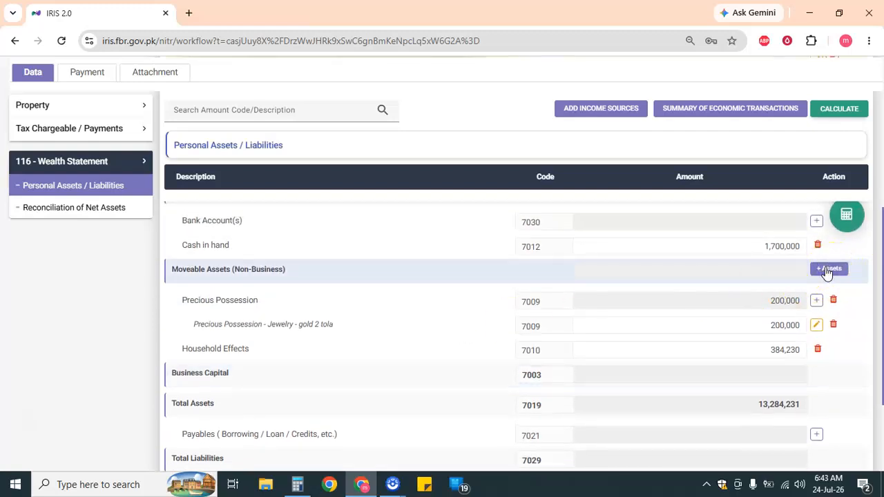
left_click(827, 268)
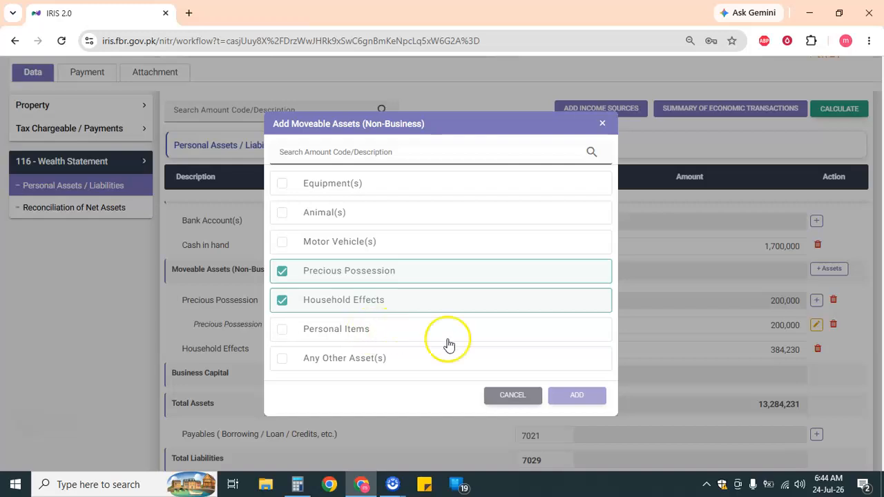
left_click(503, 399)
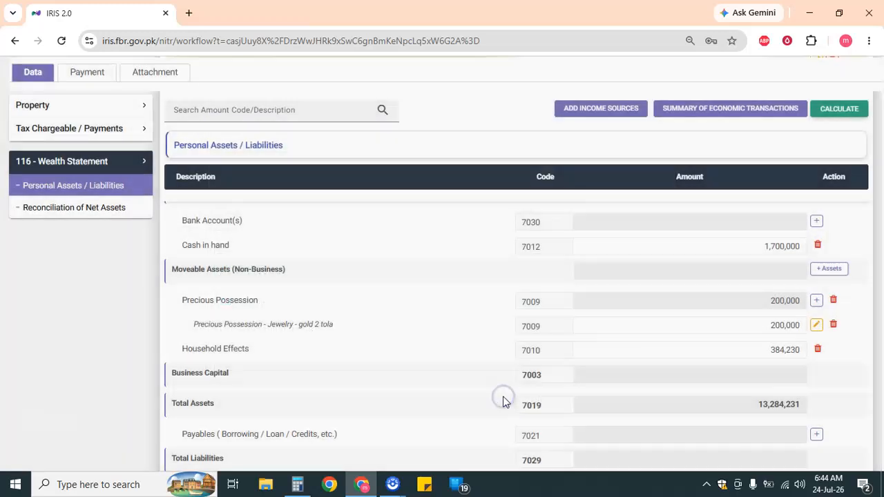
scroll(355, 380, "down", 1)
scroll(353, 381, "down", 1)
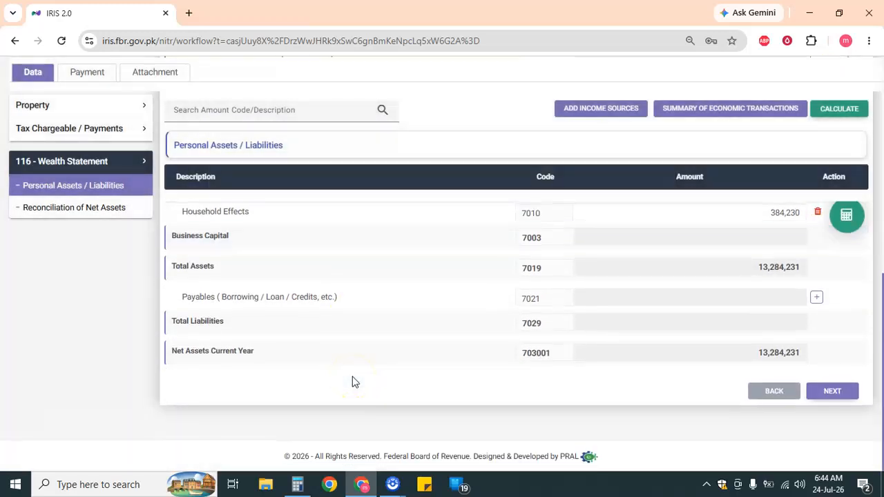
- Open the wealth statement's Reconciliation of Net Assets and examine the net assets, inflows and unreconciled amount
scroll(354, 382, "up", 5)
scroll(352, 382, "up", 1)
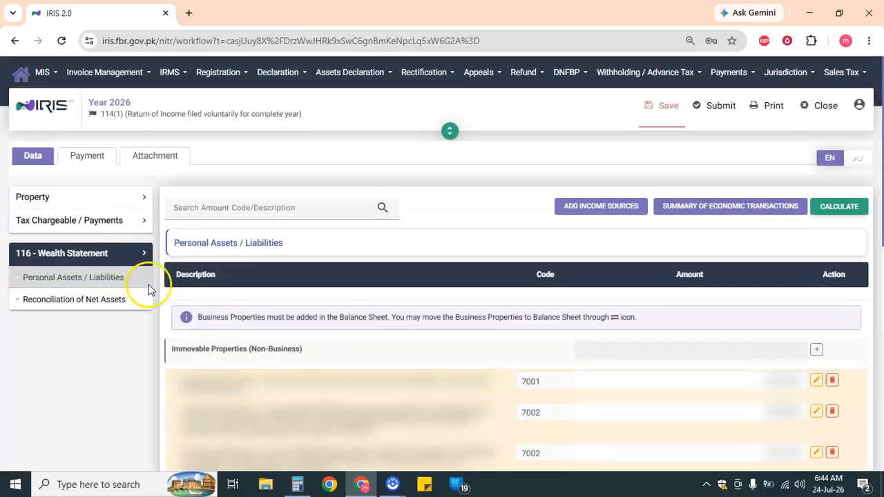
left_click(64, 299)
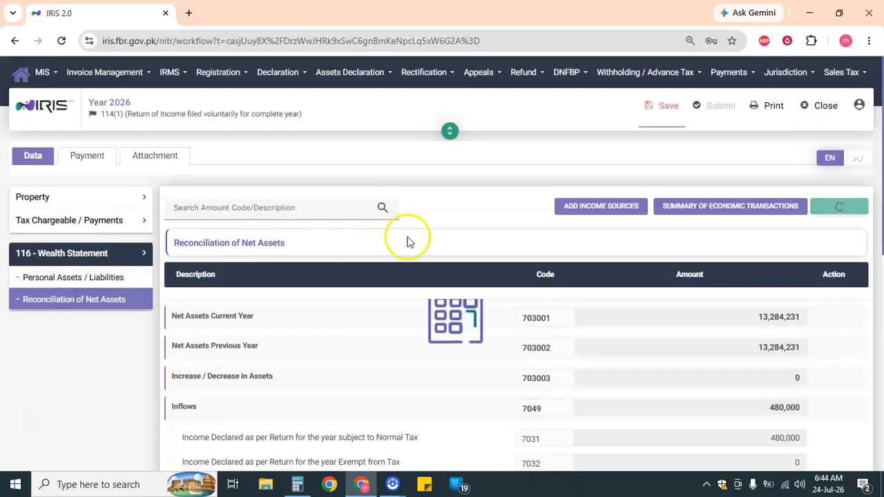
scroll(407, 322, "down", 1)
scroll(407, 322, "down", 1)
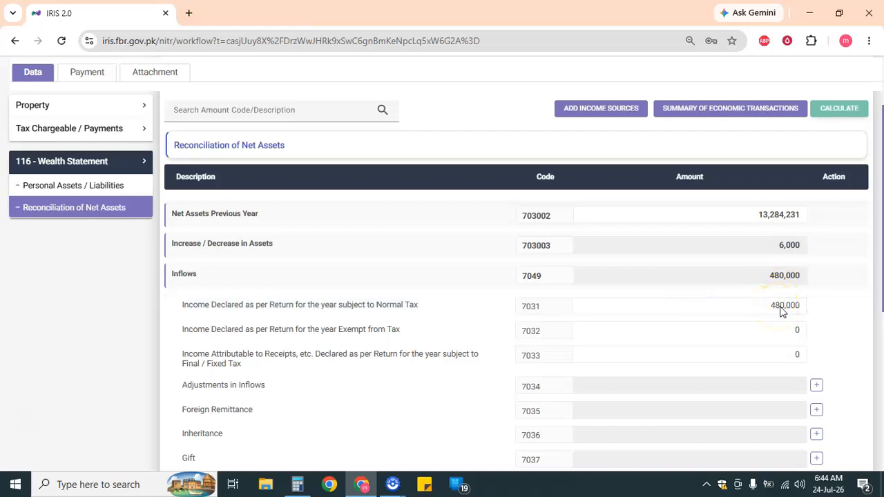
scroll(783, 313, "down", 3)
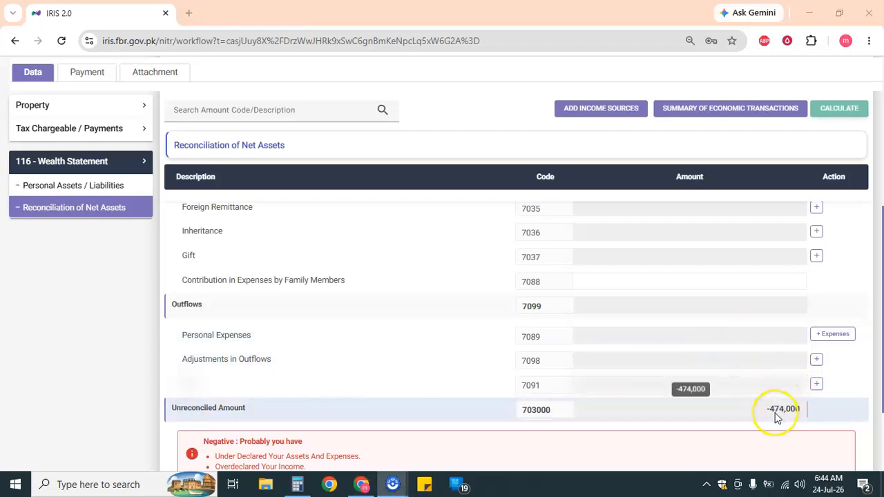
- Add the Other Personal / Household Expenses item to the Personal Expenses under Outflows
left_click(836, 335)
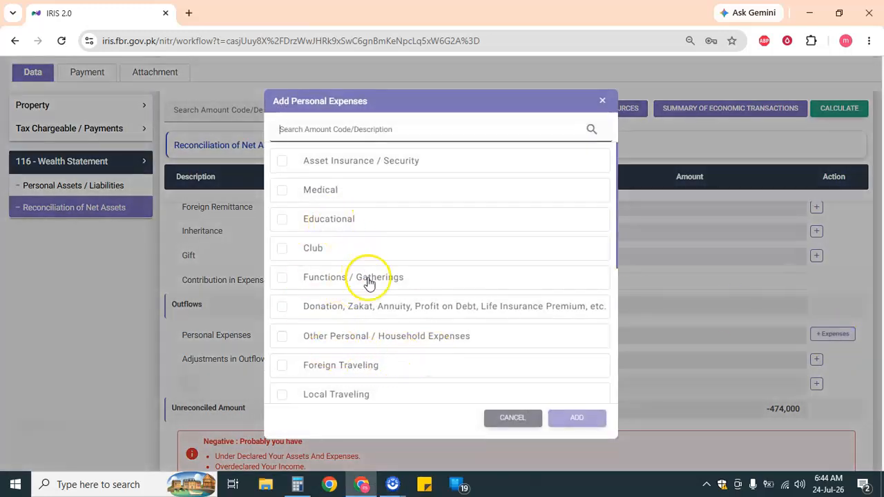
scroll(379, 325, "down", 5)
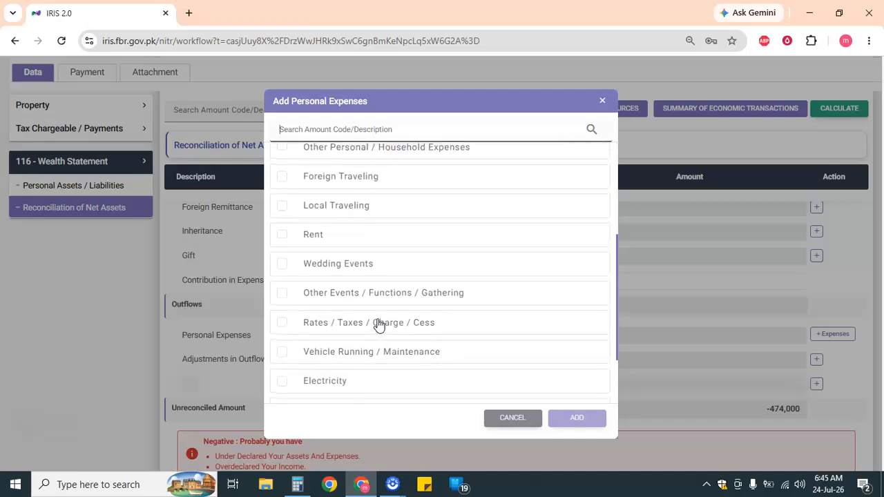
scroll(379, 325, "up", 3)
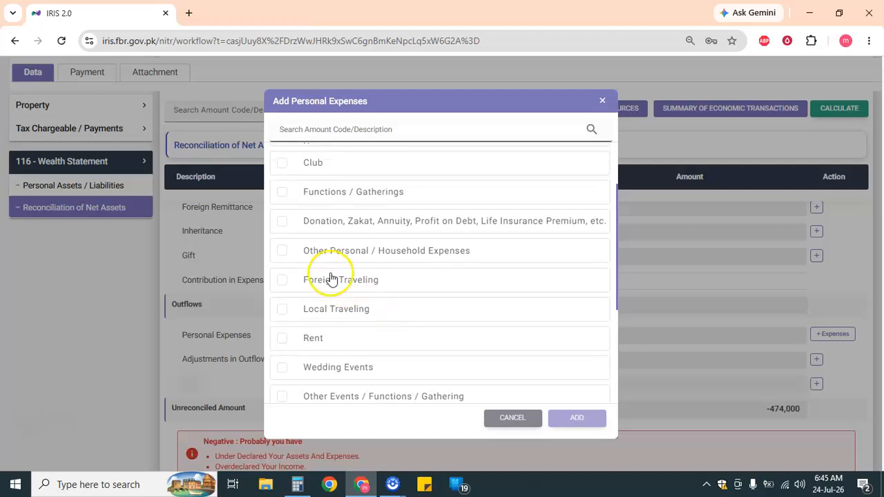
left_click(309, 255)
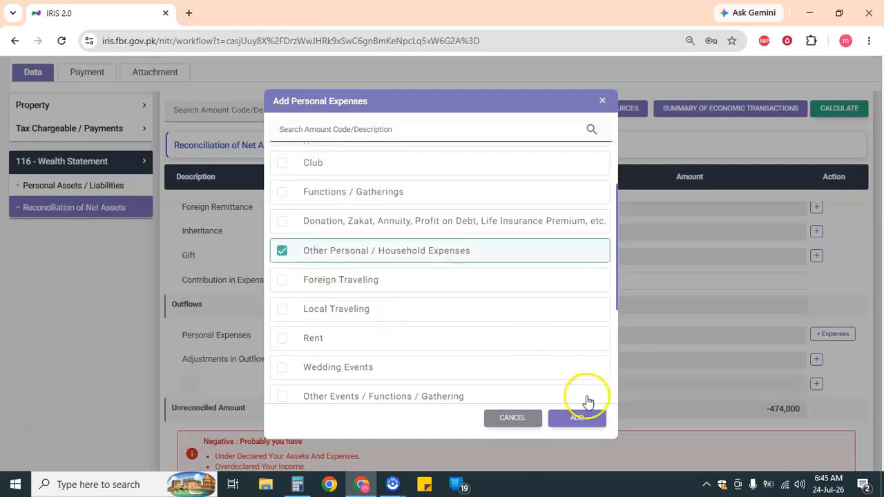
left_click(579, 419)
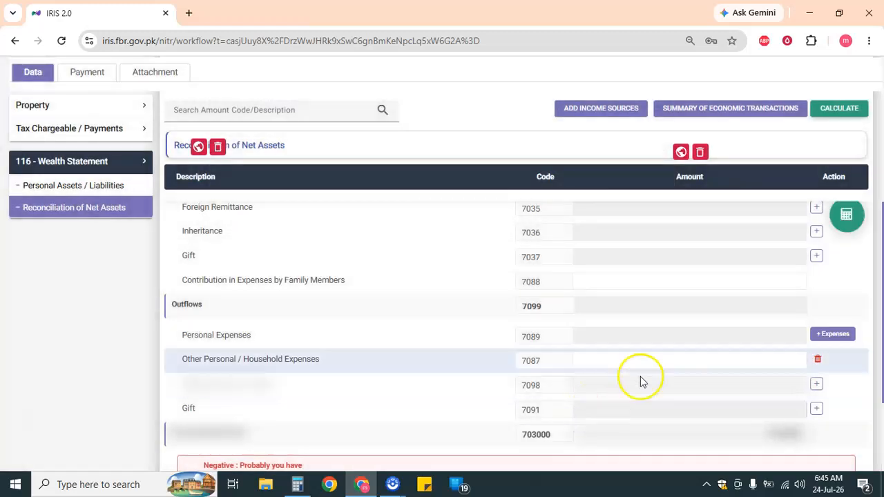
- Set Other Personal / Household Expenses to 474,000 and recalculate the reconciliation
left_click(686, 362)
scroll(687, 362, "down", 1)
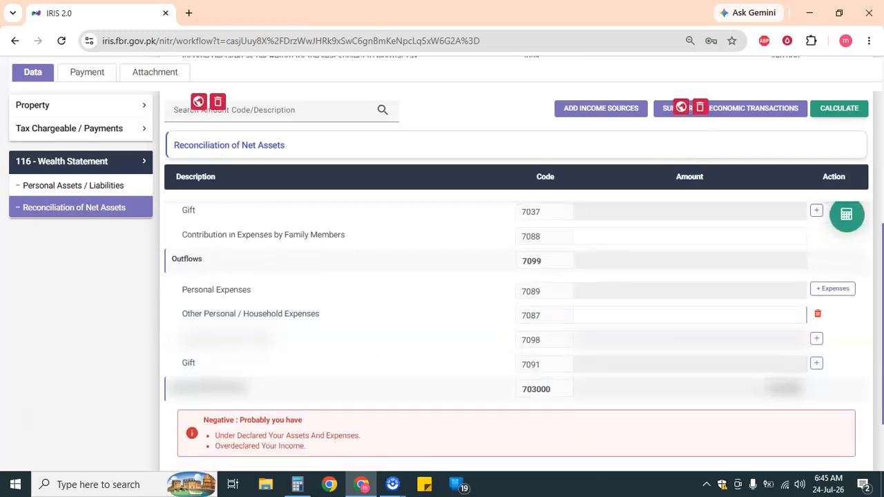
left_click(781, 315)
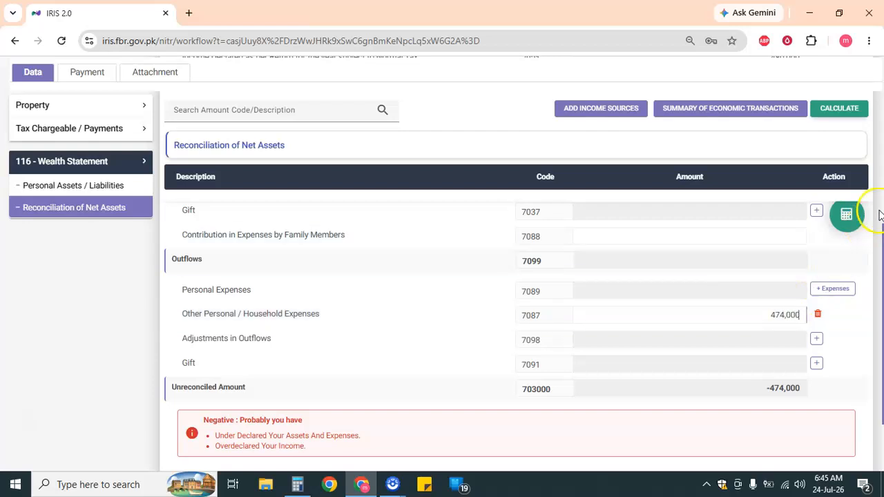
left_click(845, 217)
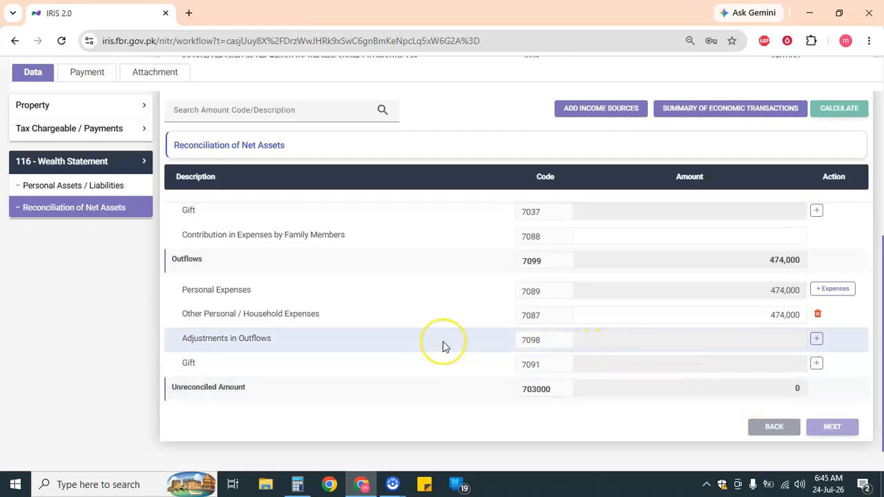
scroll(443, 341, "up", 10)
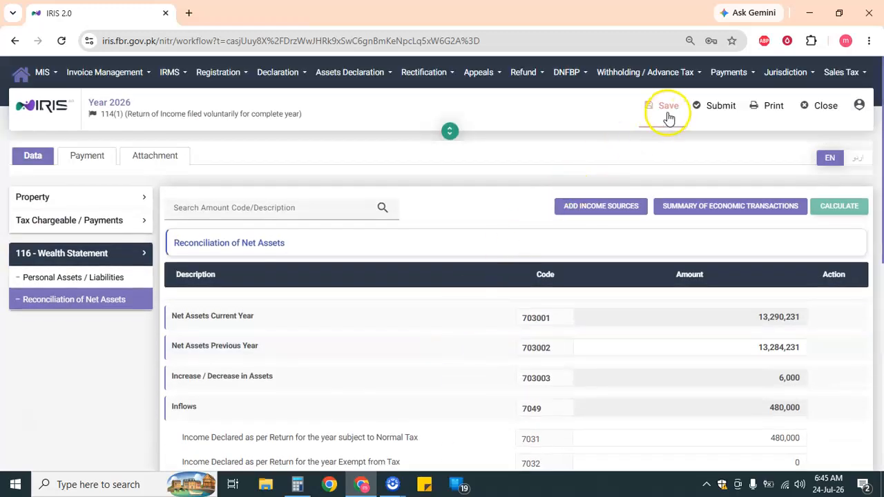
left_click(532, 145)
scroll(128, 387, "down", 1)
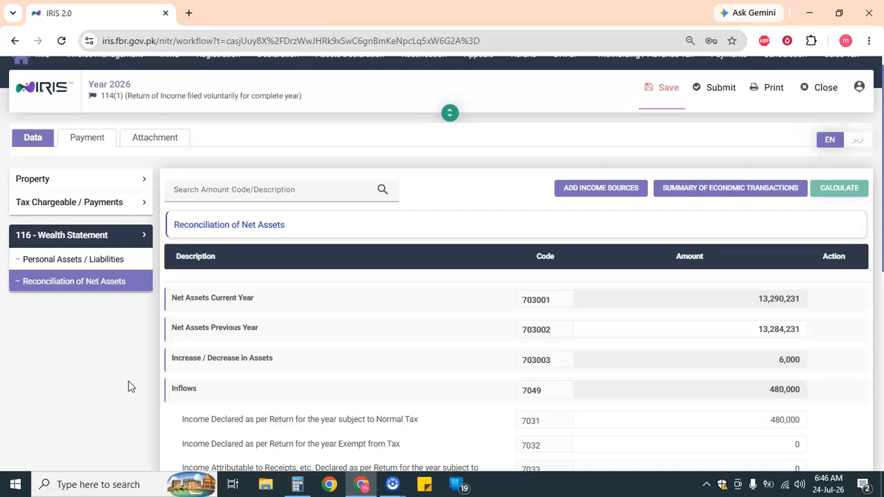
scroll(128, 387, "up", 1)
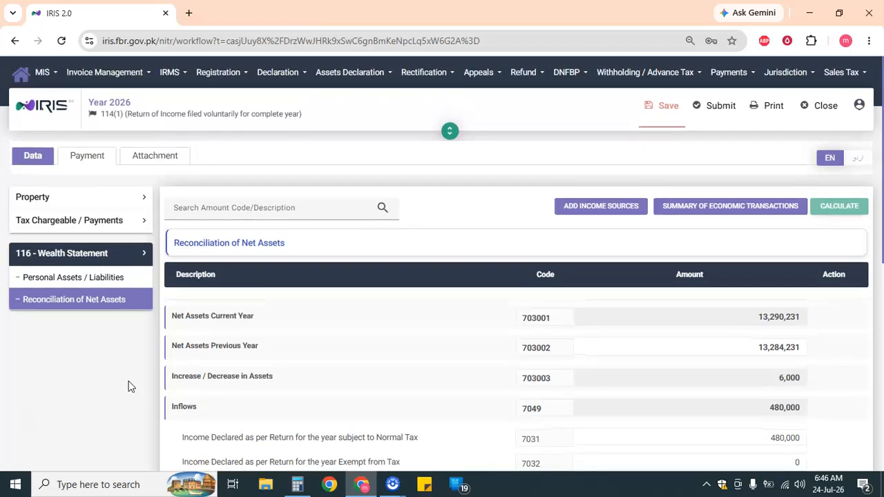
- Add the section Purchase / Transfer of Immovable Property u/s 236K to the Adjustable Tax of the withholding tax deductions
left_click(118, 227)
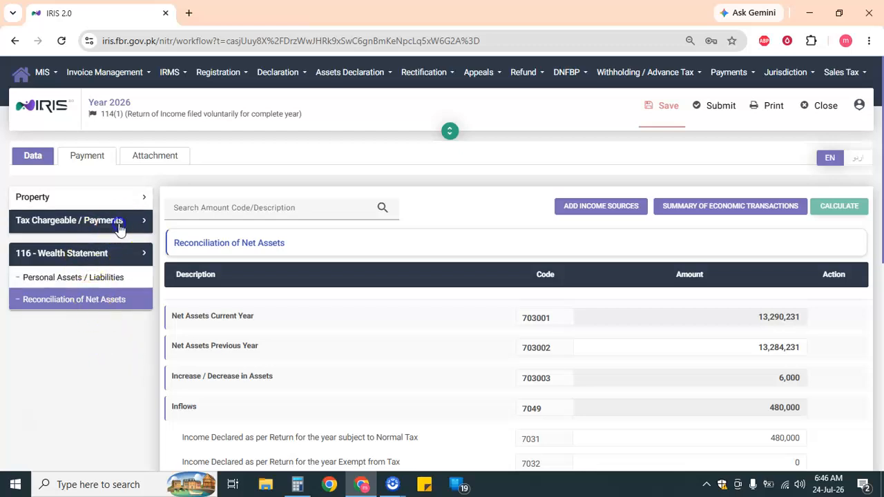
left_click(90, 292)
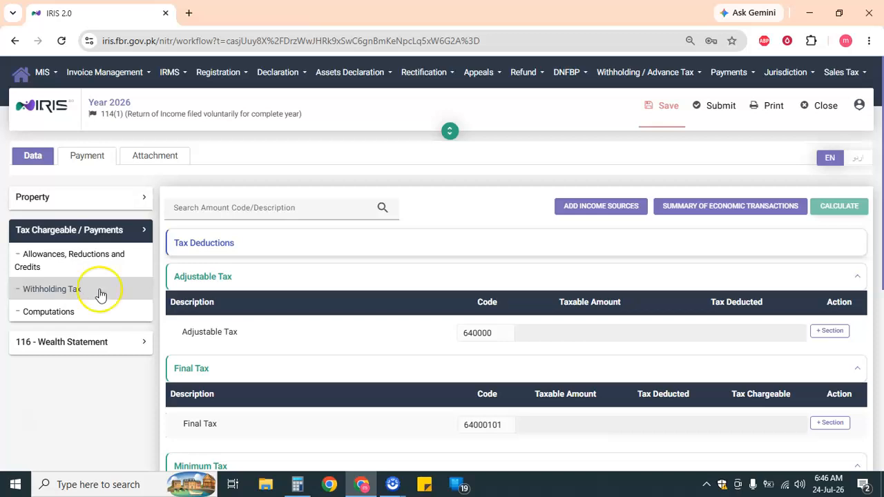
left_click(829, 332)
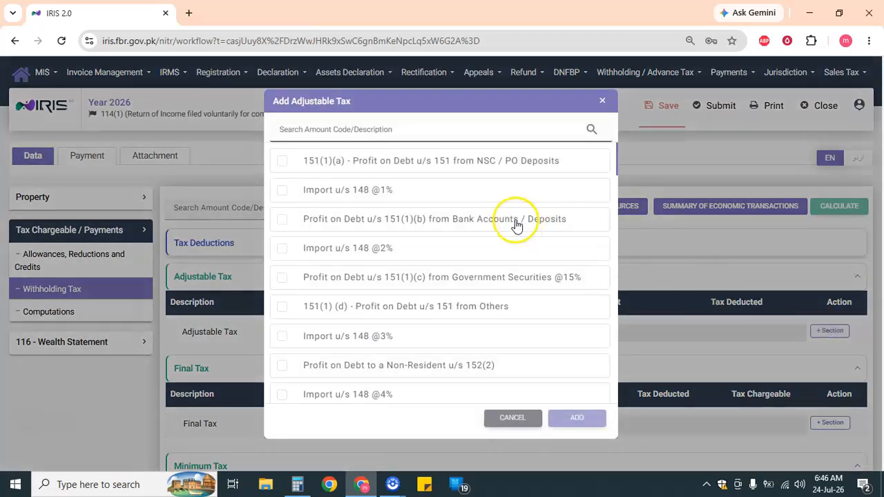
left_click(363, 129)
type("236")
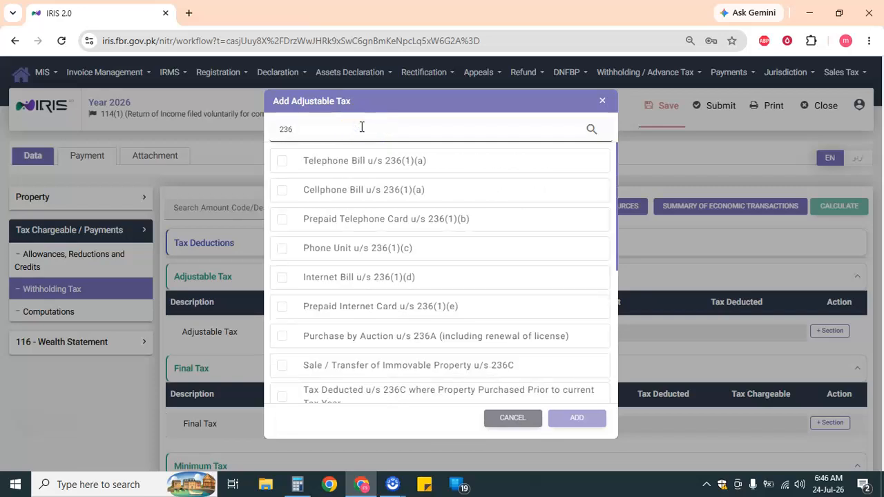
scroll(415, 309, "down", 2)
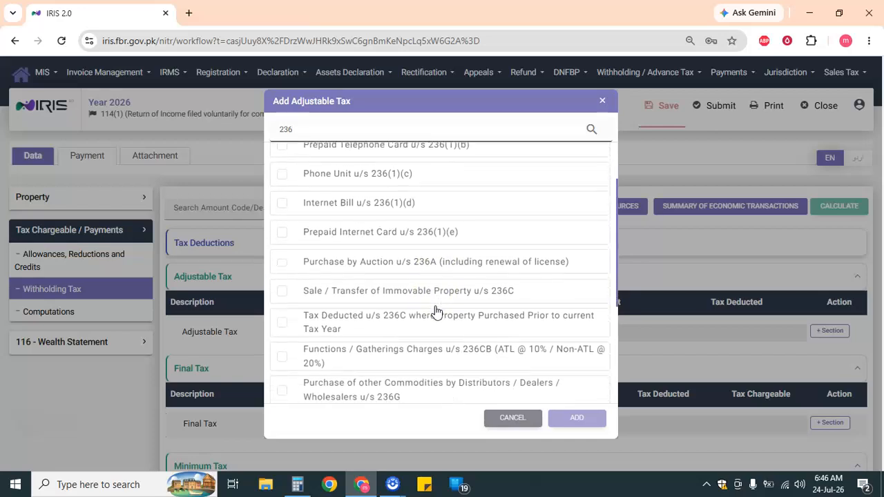
scroll(436, 312, "down", 1)
type("k")
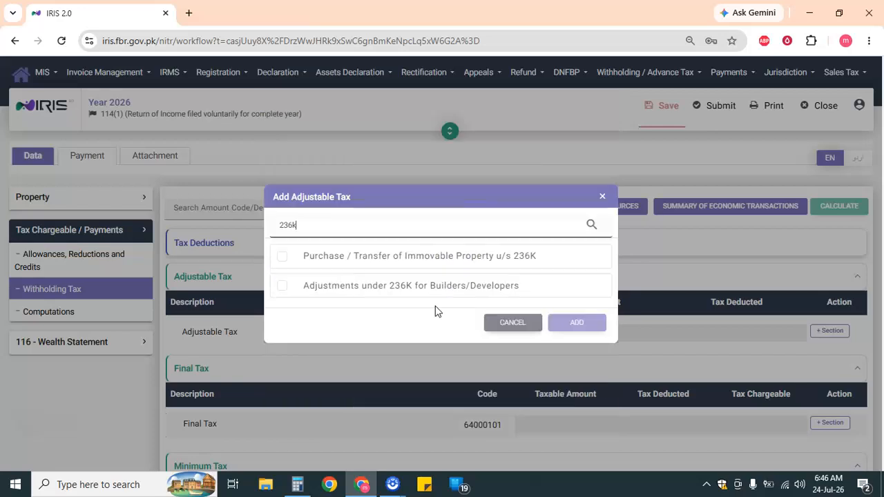
left_click(312, 263)
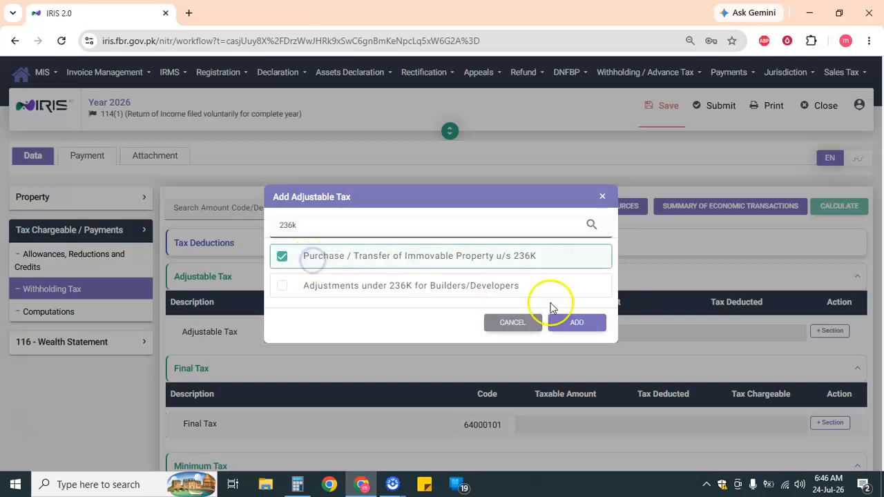
left_click(581, 323)
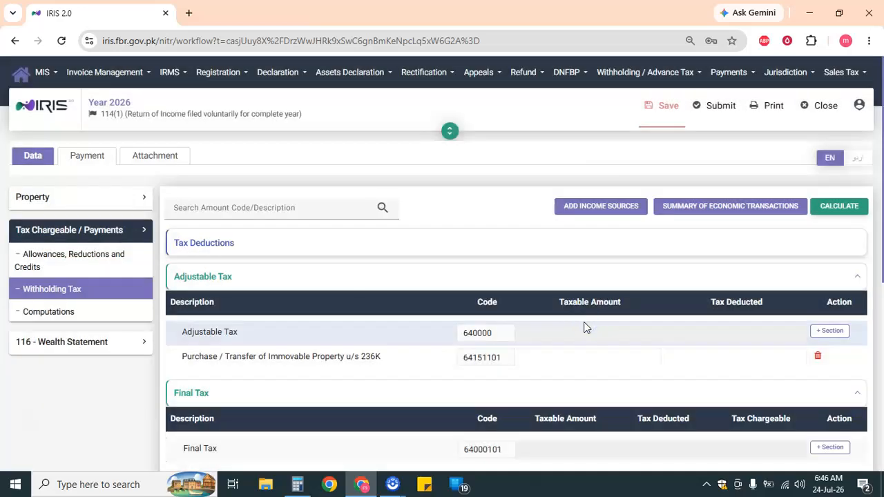
- Examine the taxable amount and tax deducted fields of the 236K property purchase row without entering values
left_click(561, 359)
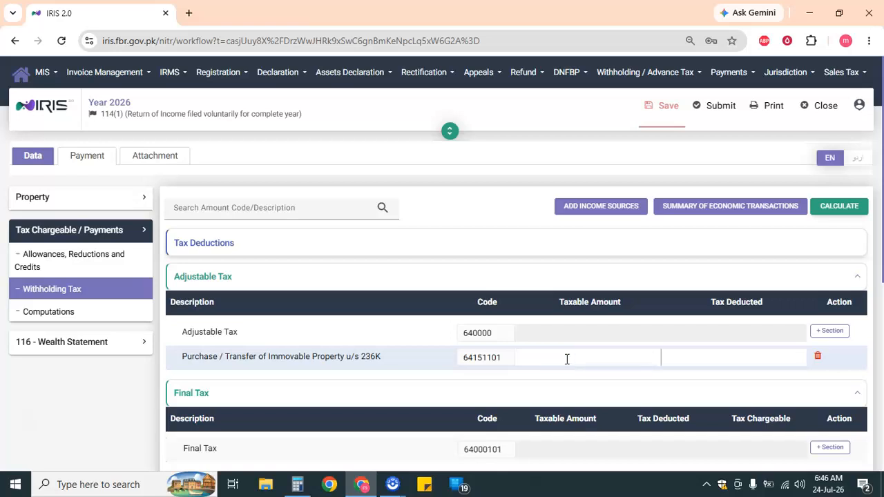
left_click(645, 355)
left_click(737, 357)
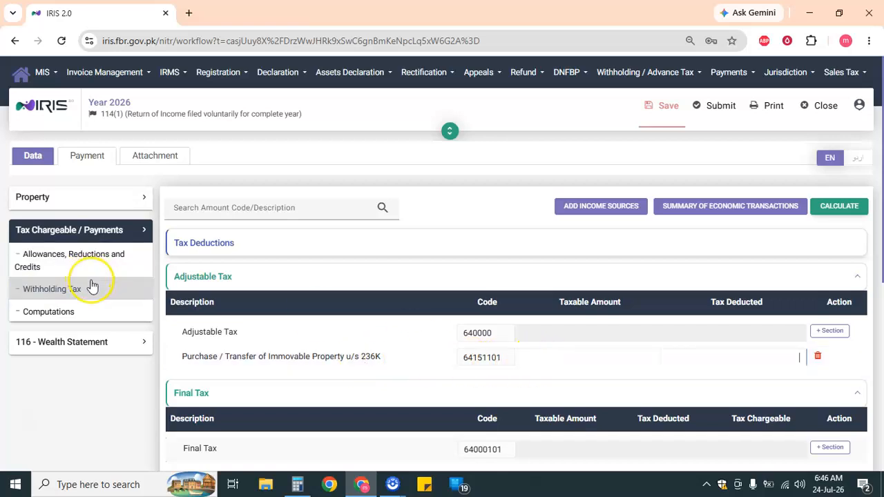
- Return to the Reconciliation of Net Assets and review its inflows, personal expenses, other outflows and unreconciled amount
left_click(133, 231)
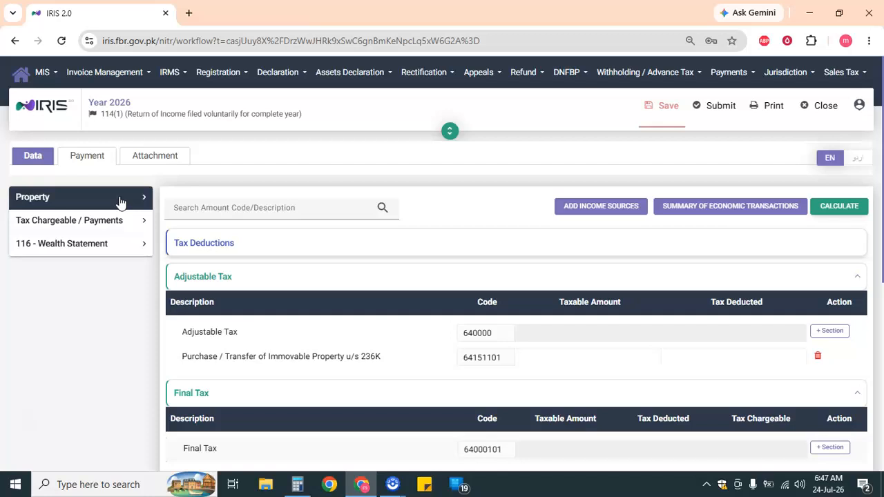
left_click(121, 245)
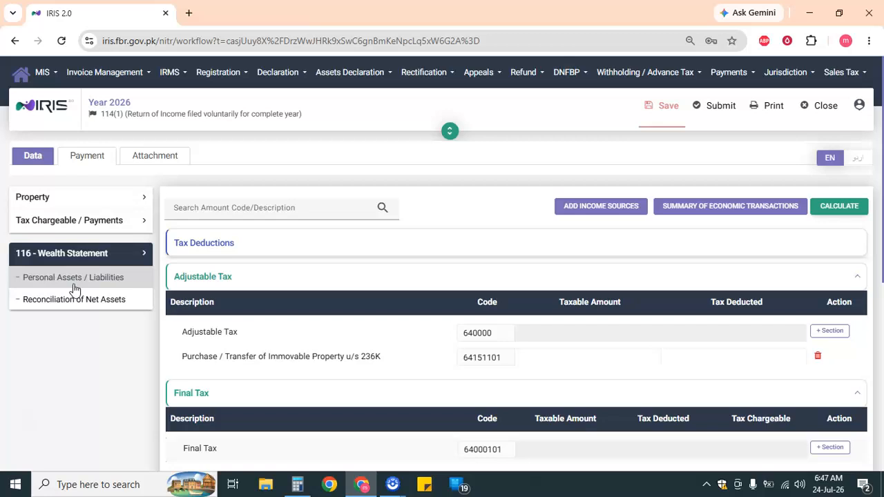
left_click(100, 298)
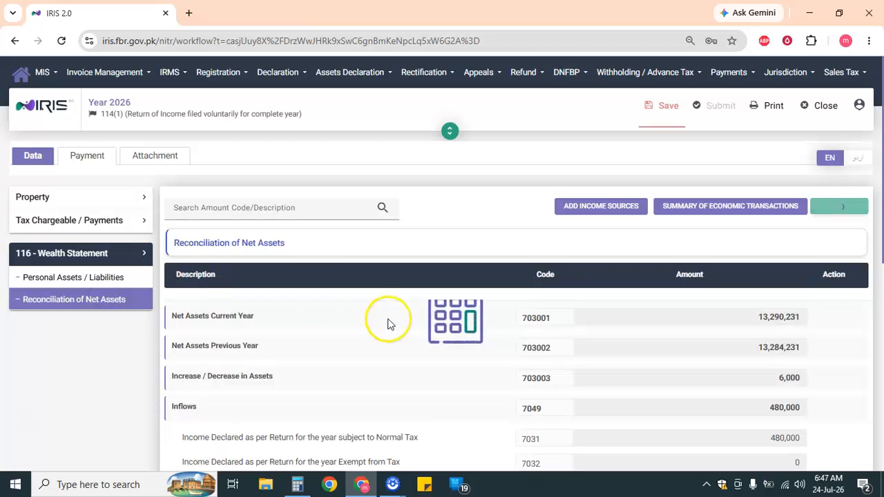
scroll(388, 323, "down", 10)
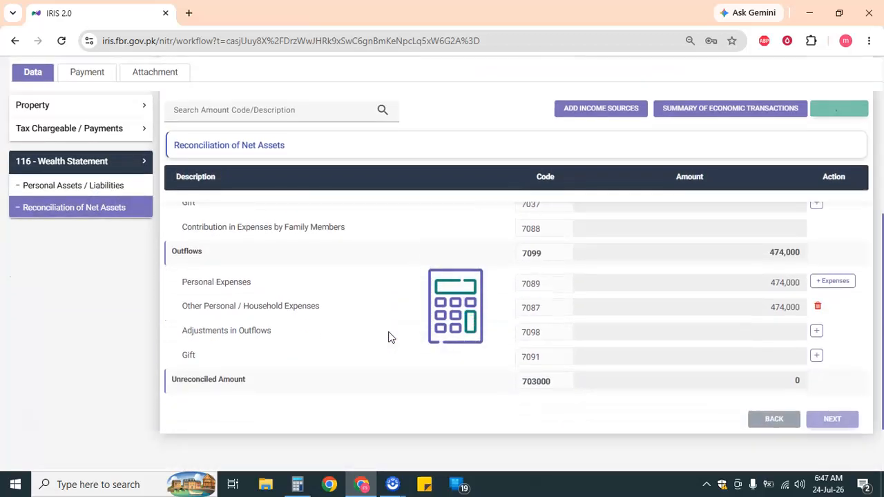
left_click(834, 285)
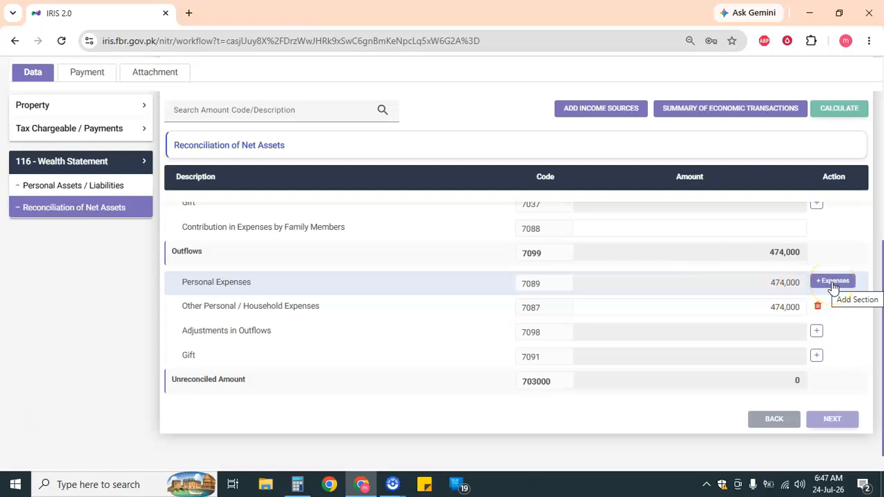
left_click(768, 385)
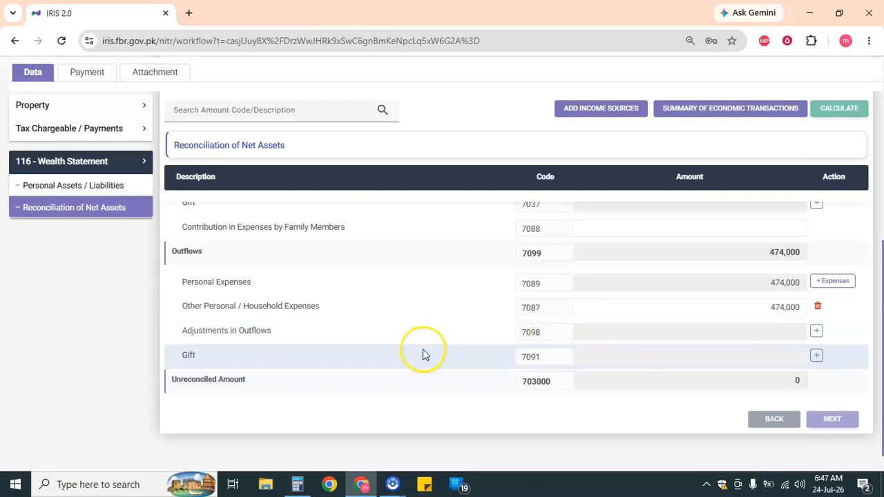
scroll(424, 354, "up", 5)
scroll(424, 354, "up", 3)
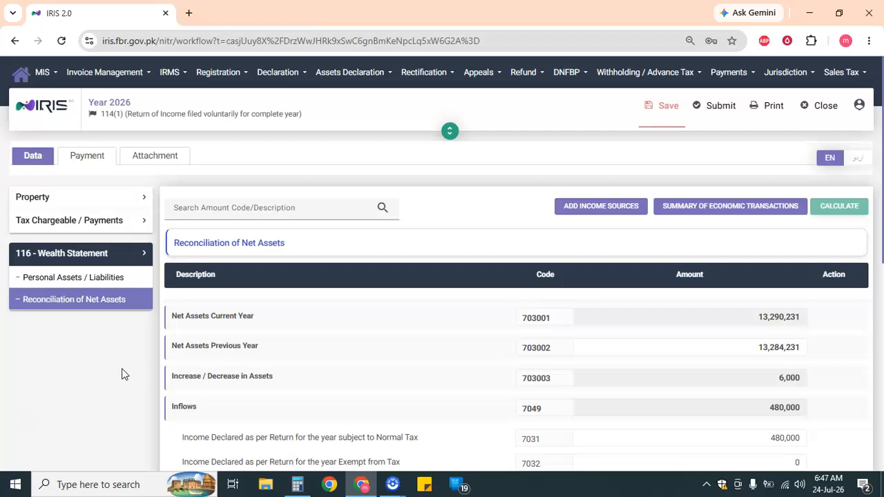
scroll(121, 374, "down", 3)
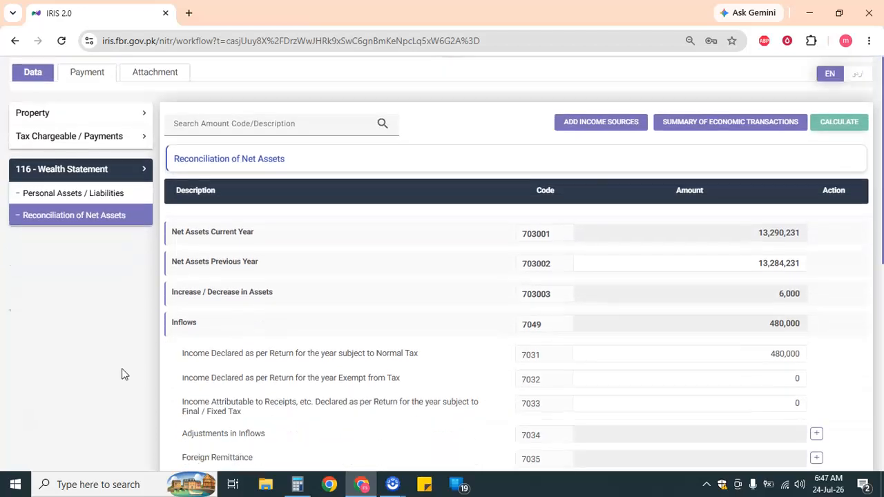
scroll(125, 374, "up", 1)
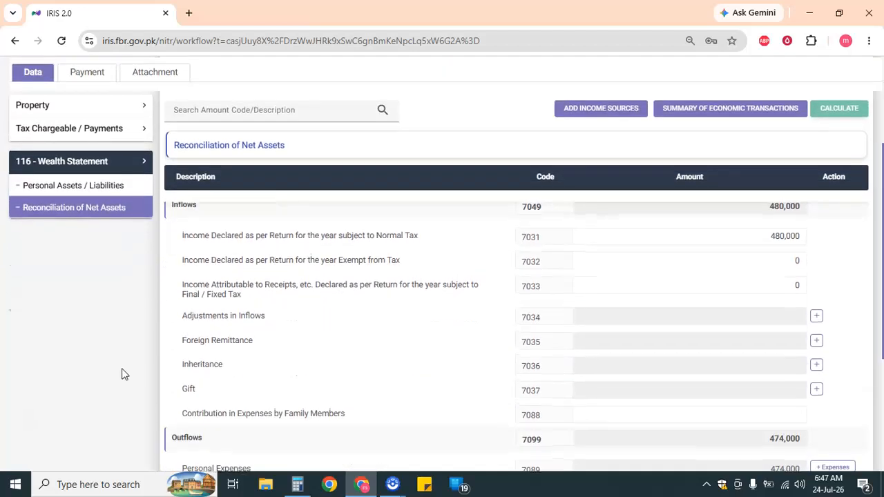